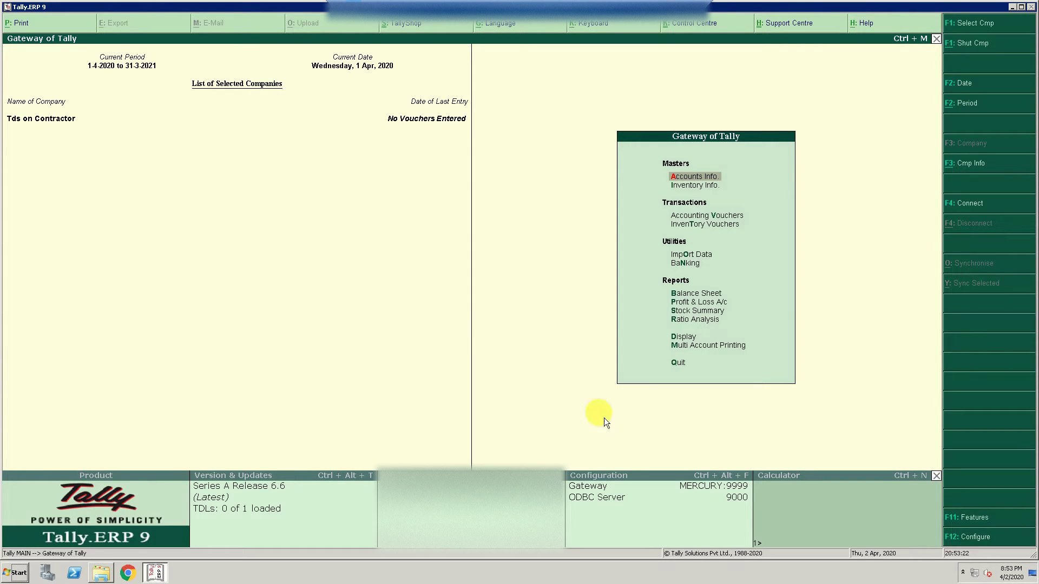
Set Set/alter TDS details to Yes in the company's Statutory & Taxation features
click(979, 519)
key(Down)
key(Down)
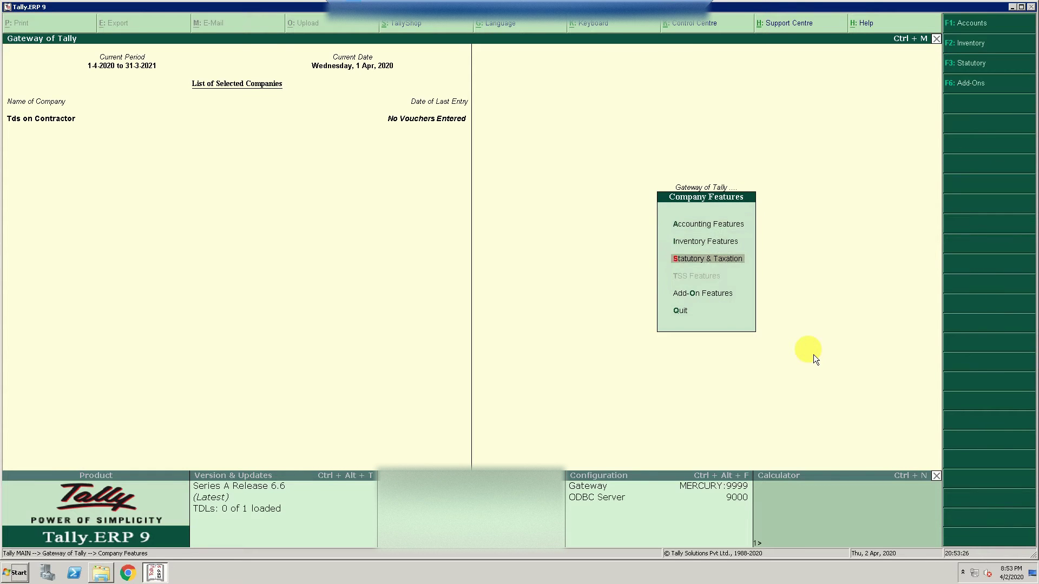
key(Return)
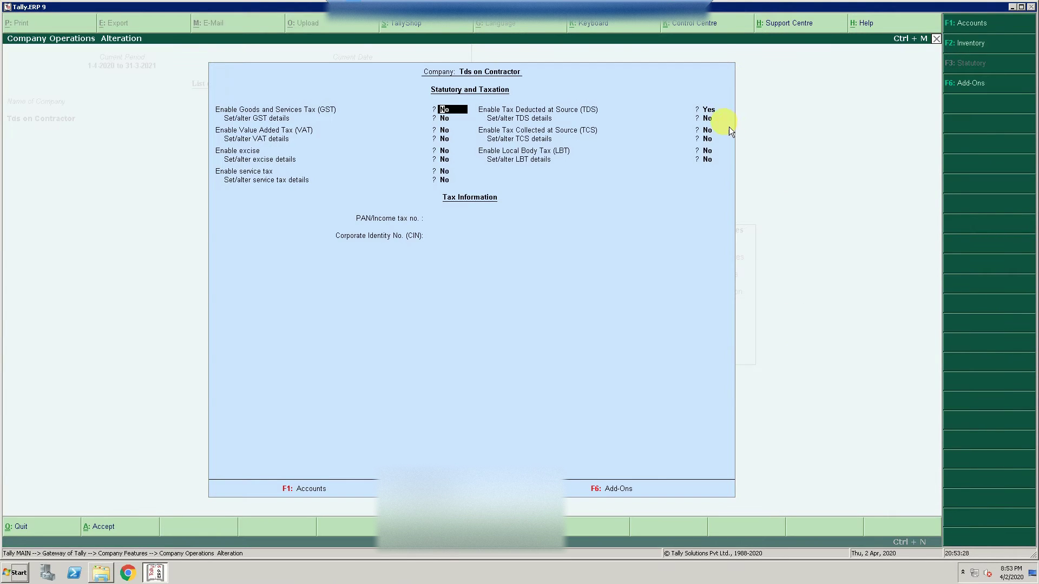
click(716, 112)
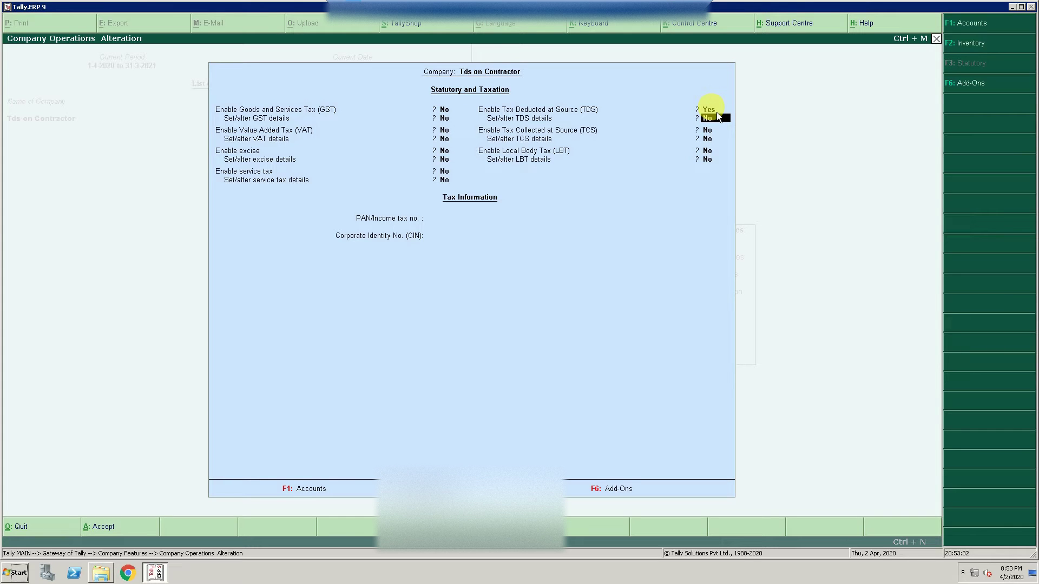
key(Return)
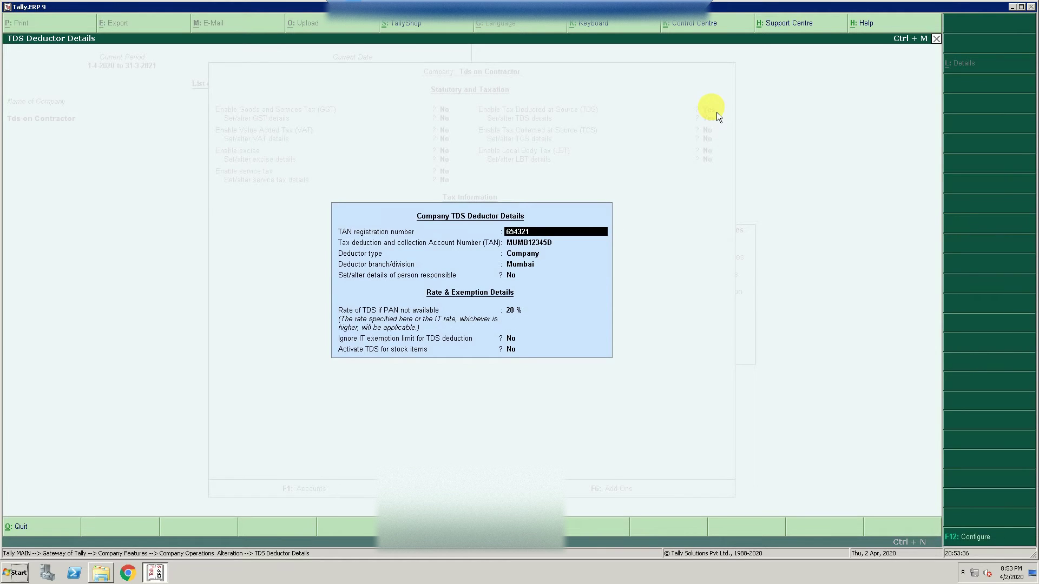
Review the company TDS deductor details, including deductor type, branch, rate and exemption options, and accept them as entered
key(Return)
key(Return)
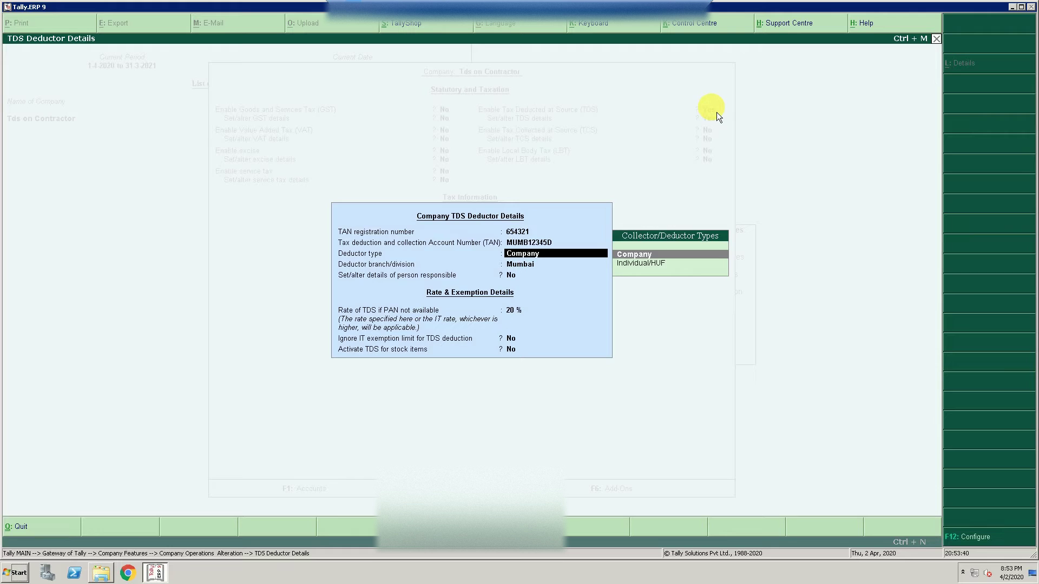
key(Return)
key(Return)
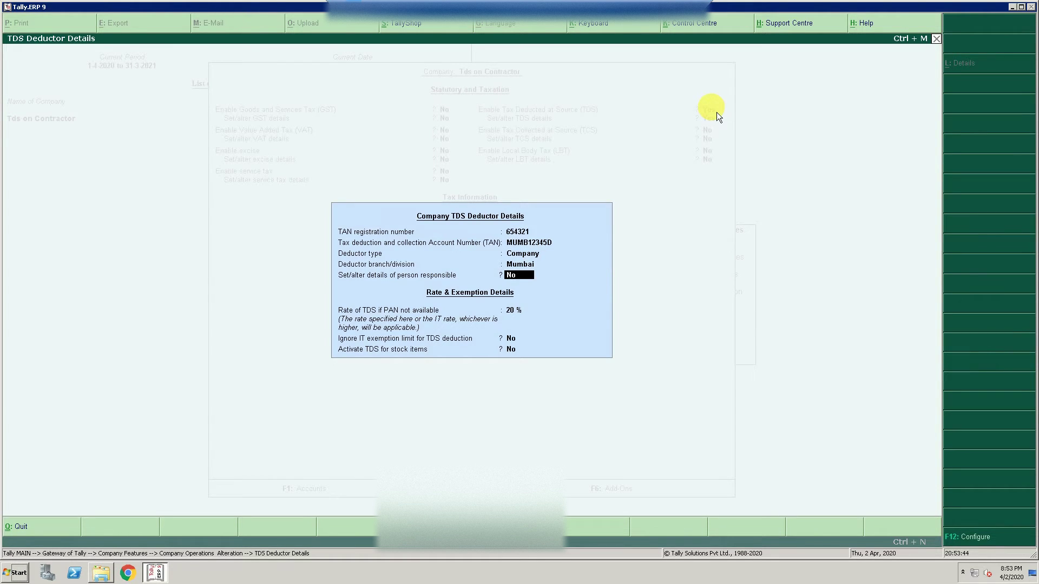
key(Return)
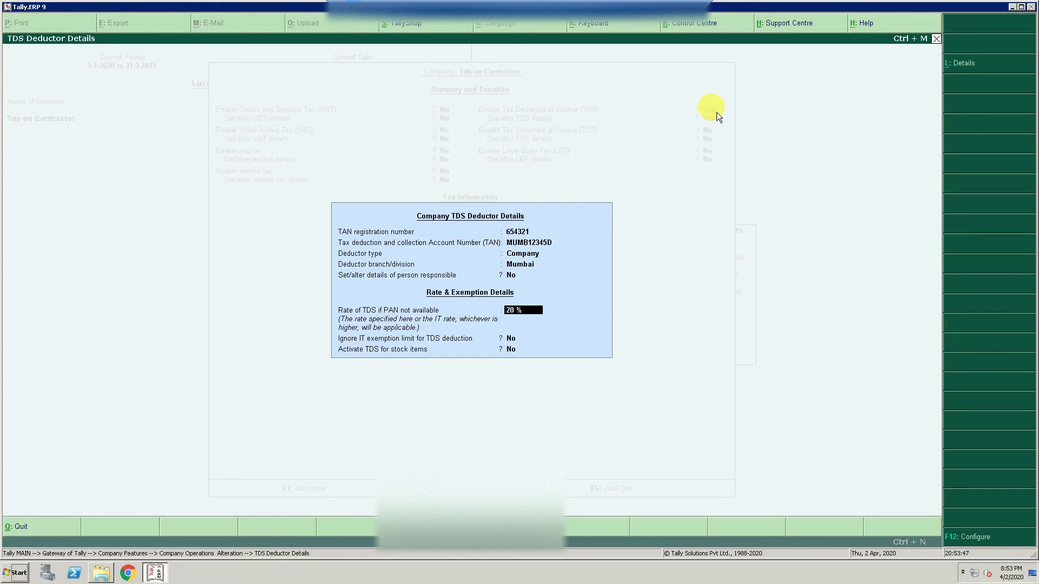
key(Return)
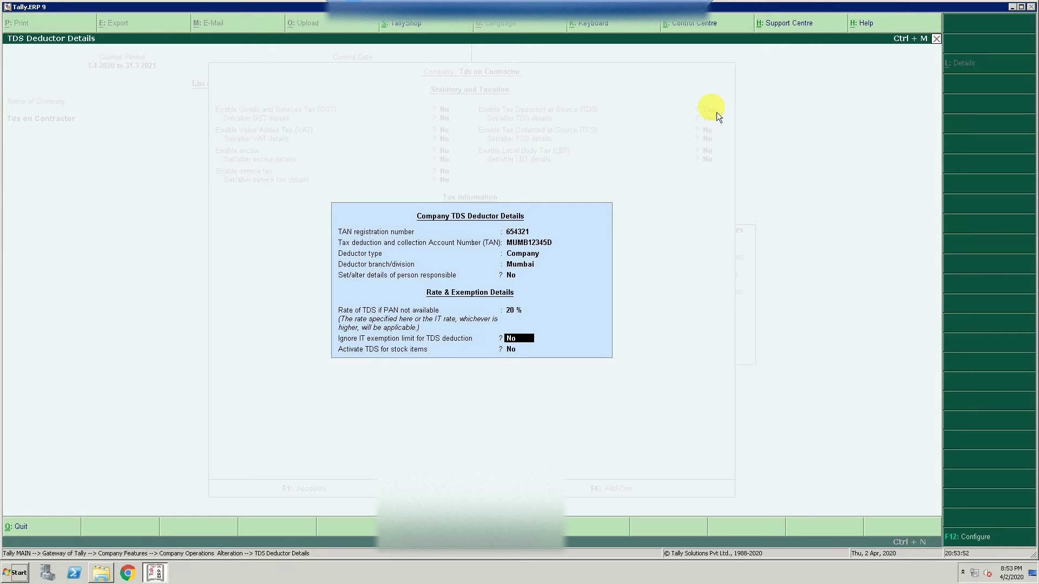
key(Return)
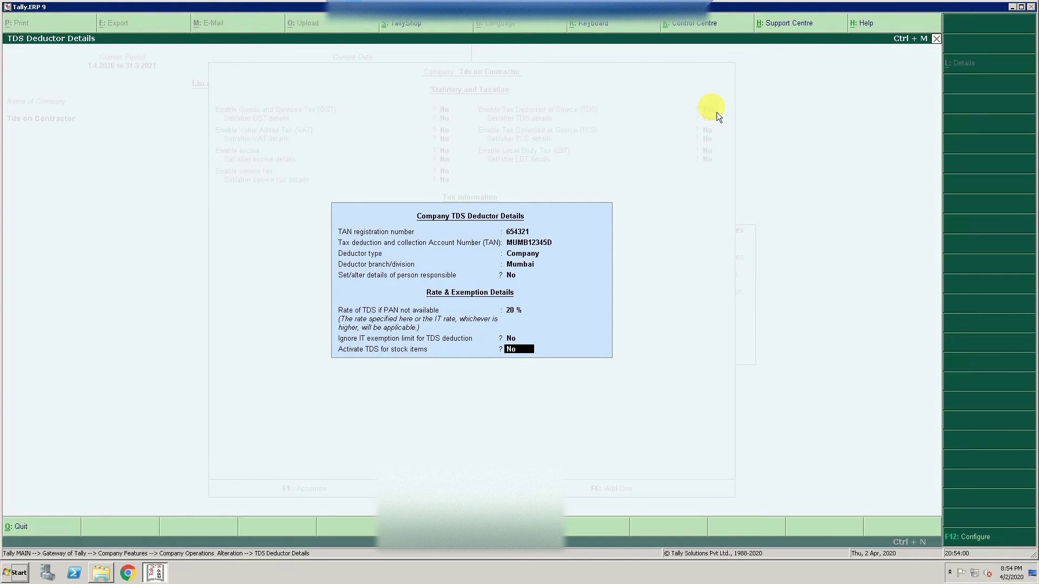
key(Return)
Save the company's statutory and taxation settings and return to the Gateway of Tally
key(Return)
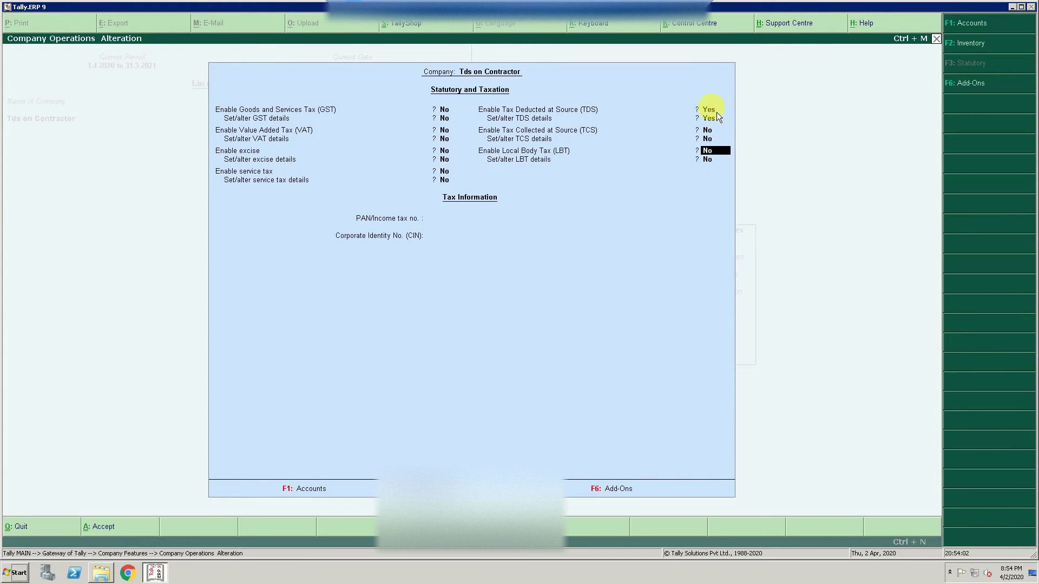
key(Return)
key(ctrl+a)
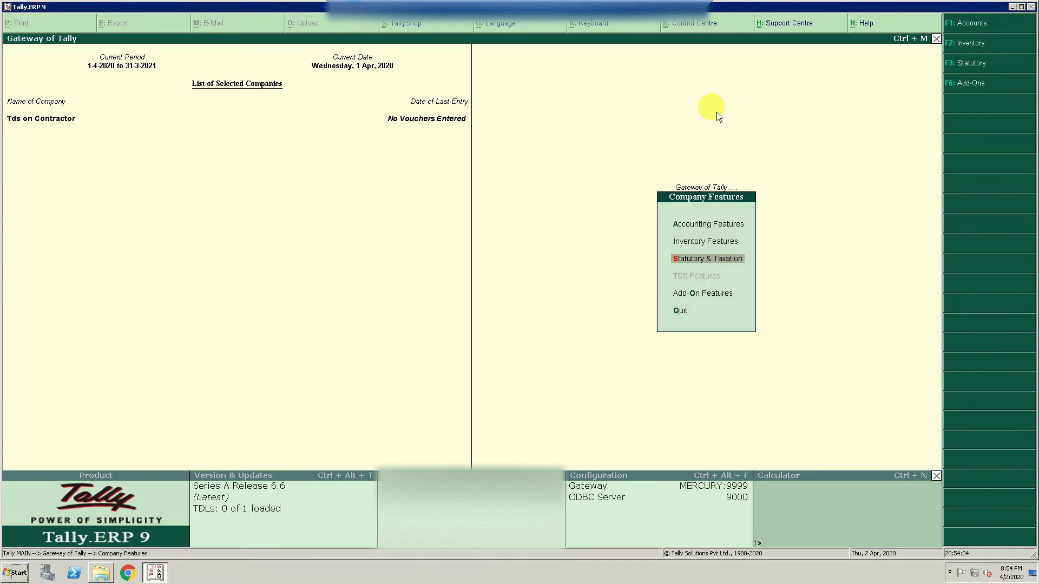
key(Escape)
key(Escape)
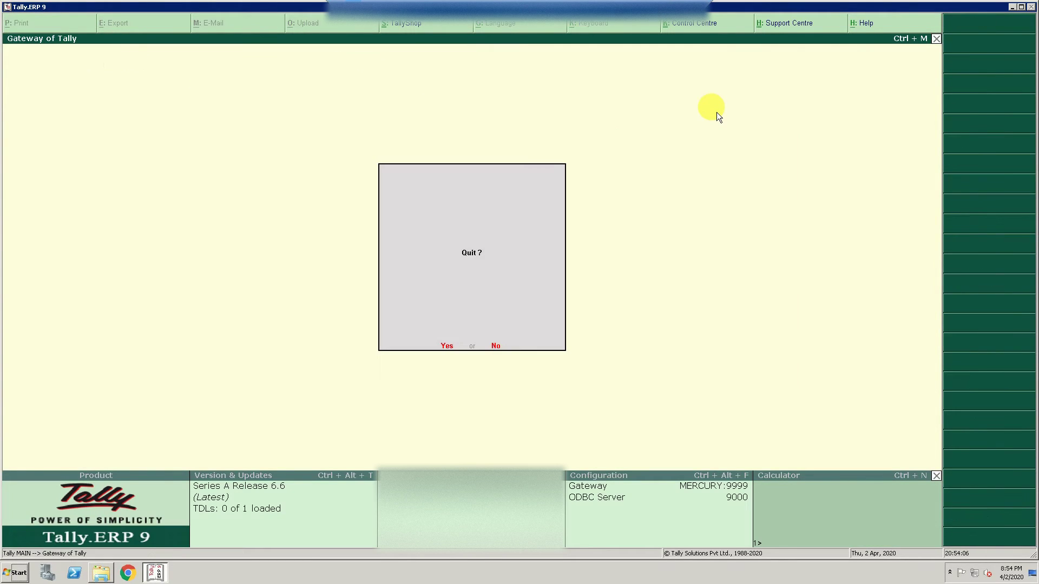
key(Escape)
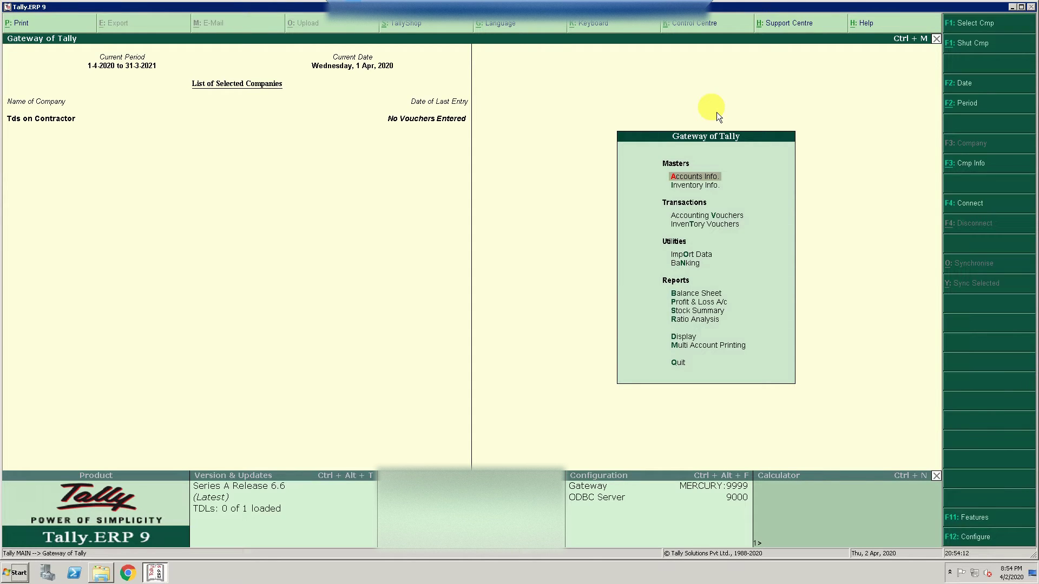
Launch Notepad and write three lines: expense, party, tds on contractor
key(super+r)
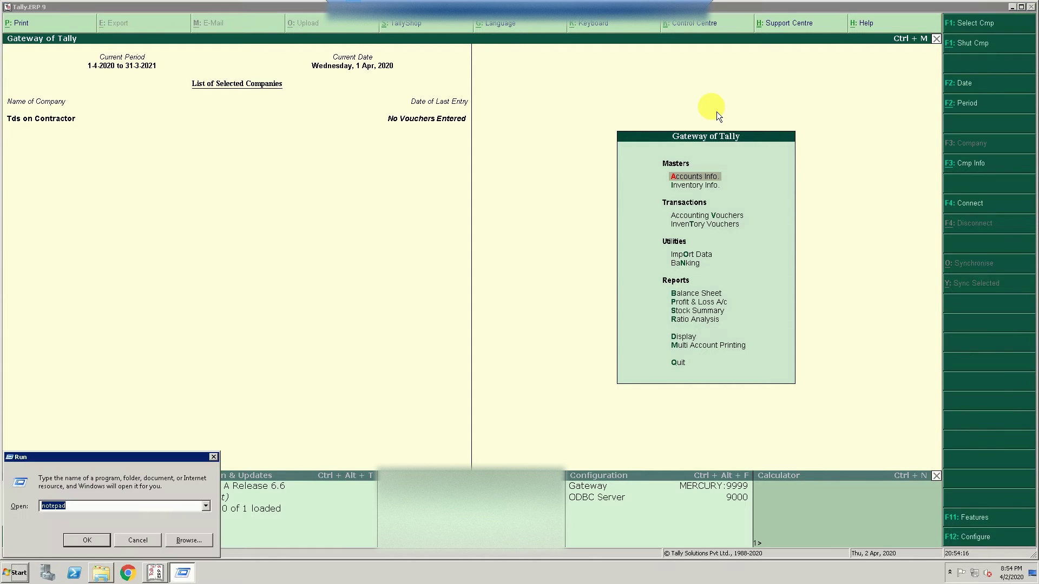
key(Return)
text(ex)
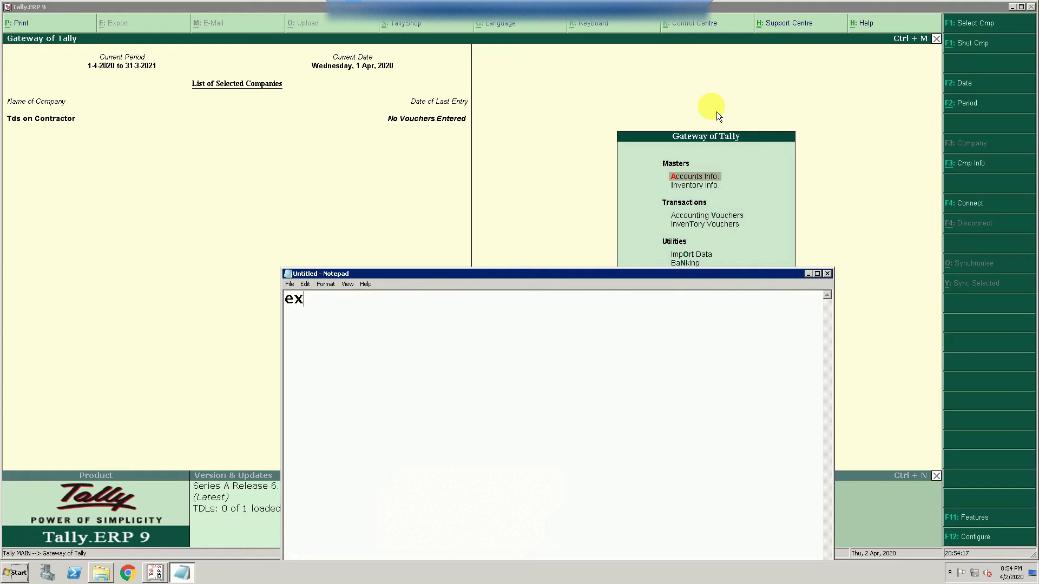
text(pense)
text(party )
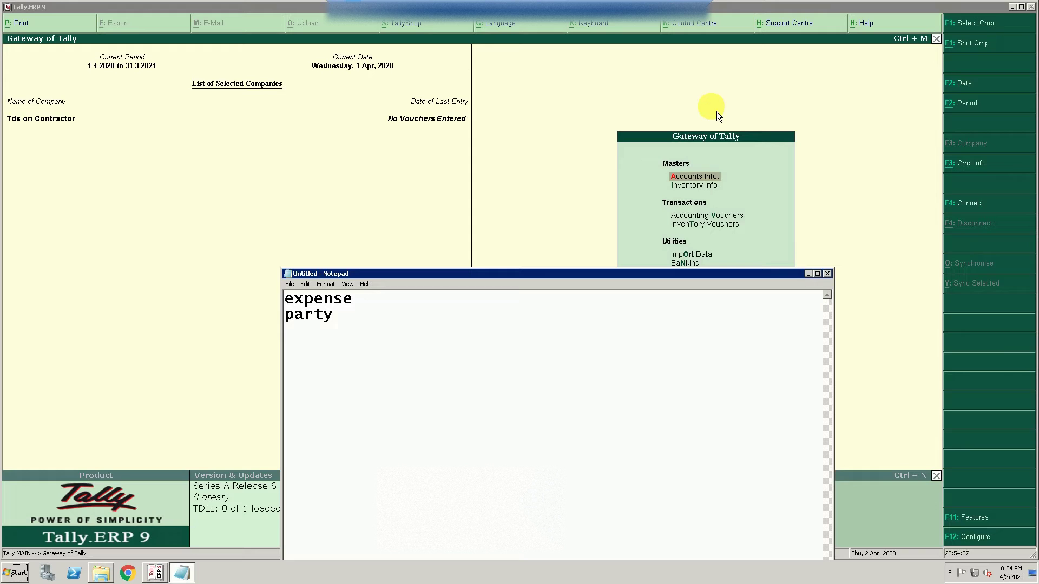
text(tds on)
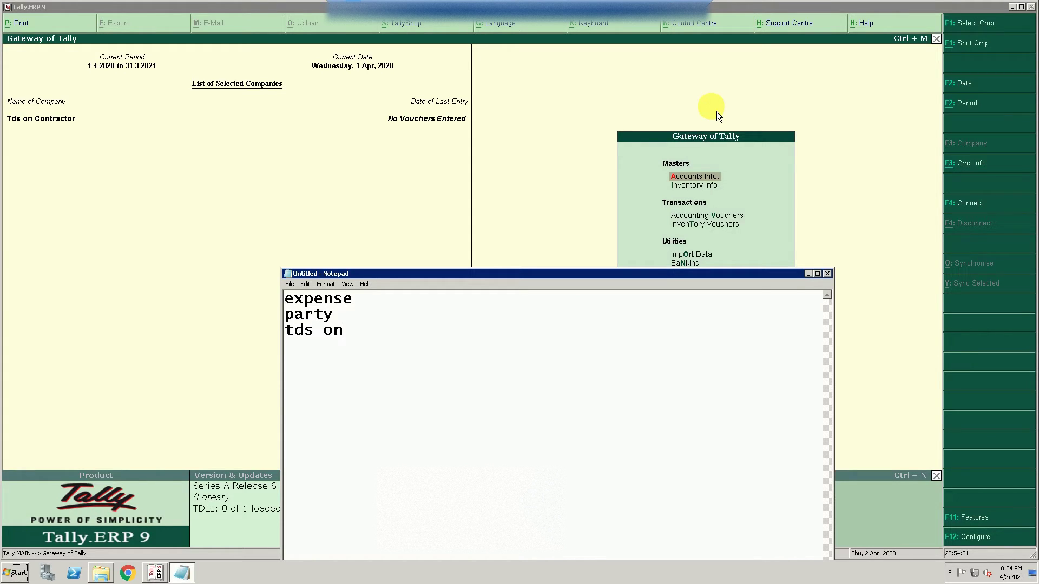
text( contractor)
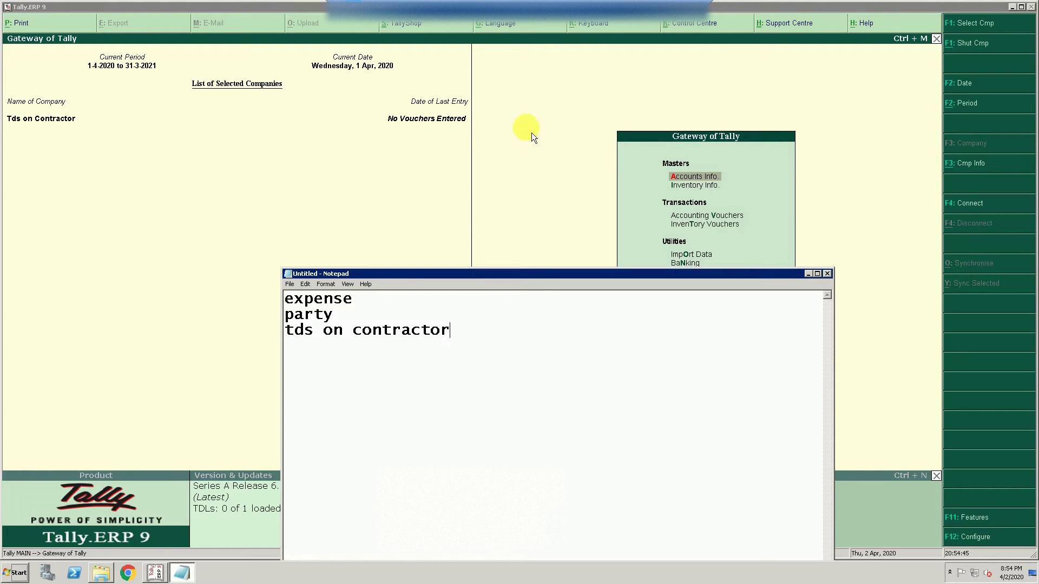
Switch back to Tally.ERP 9 and start a new single ledger named Contractor Fees without an alias
click(544, 147)
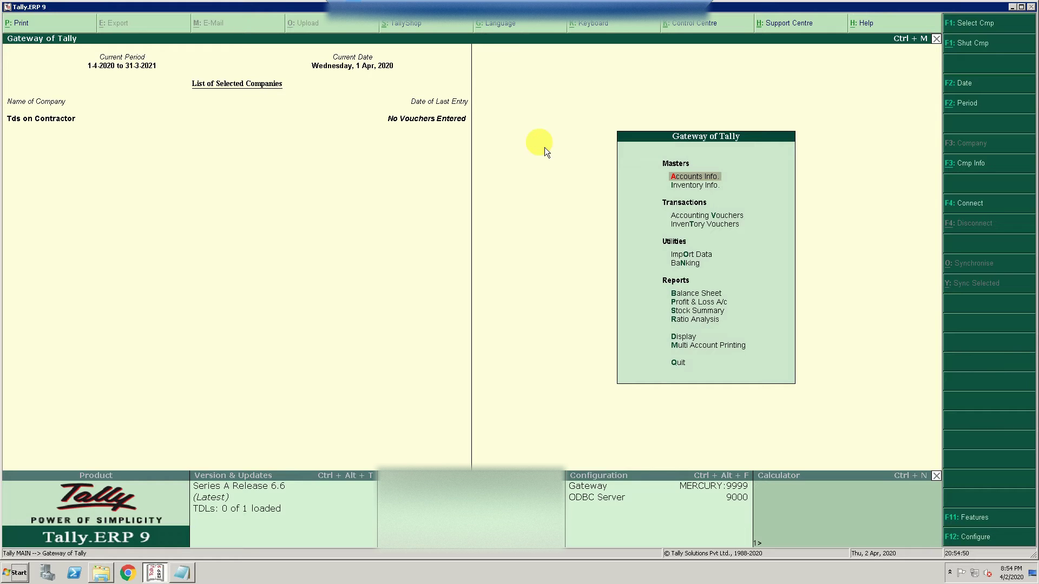
key(Return)
key(l)
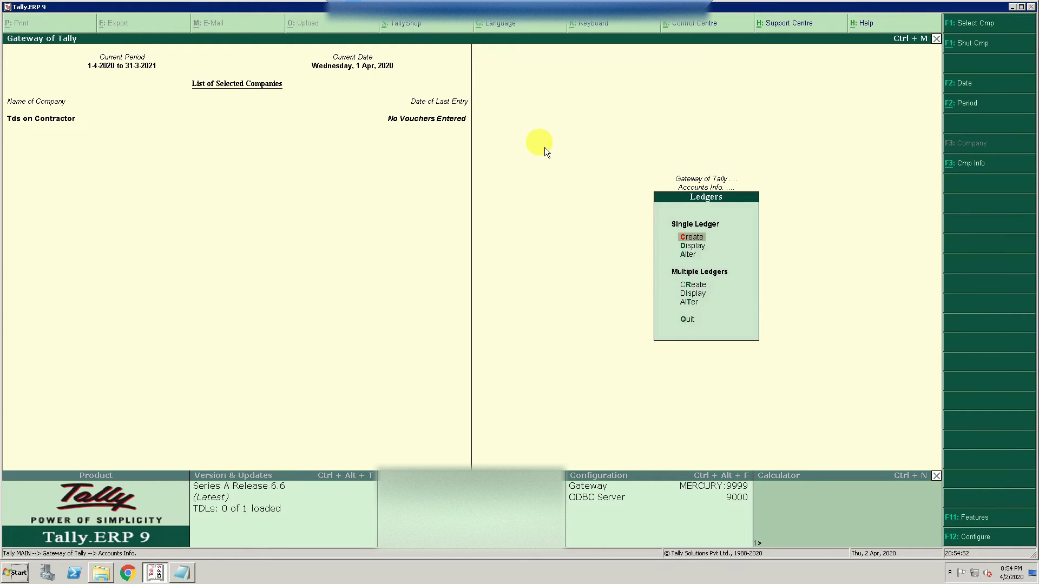
key(Return)
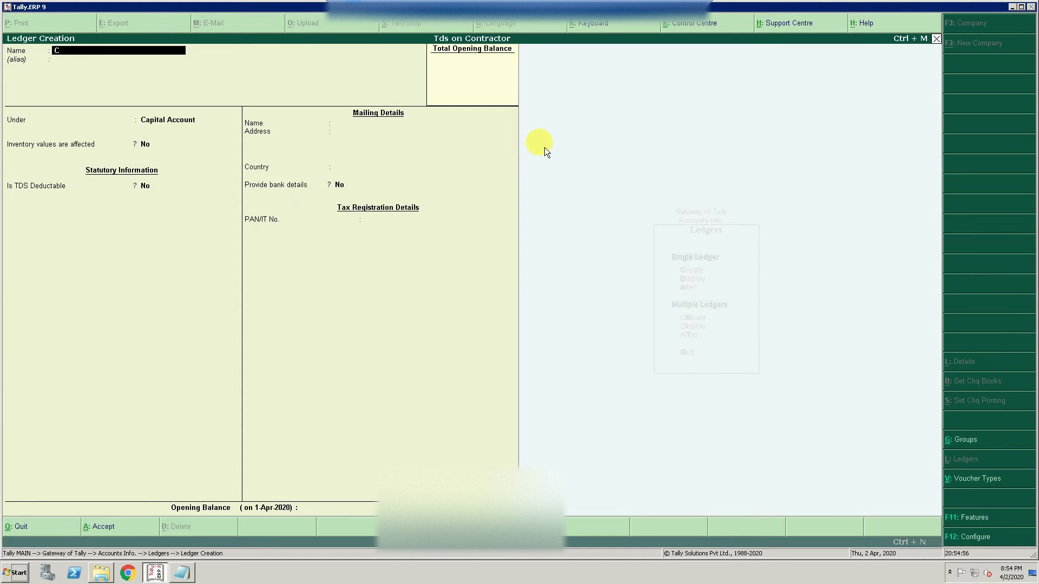
text(Contractor Fees)
key(Return)
key(Return)
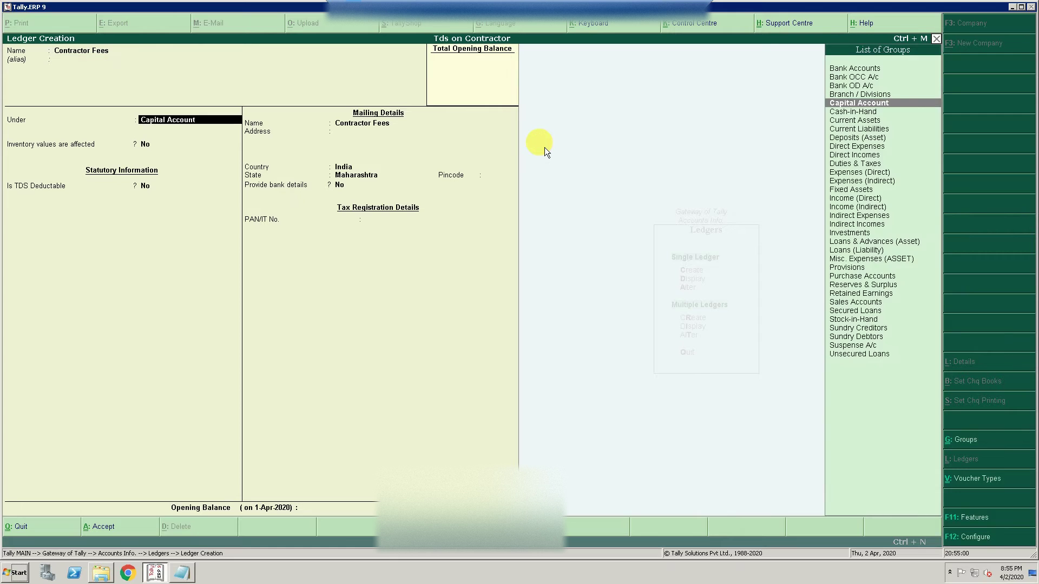
Place the ledger under Expenses (Indirect), keeping inventory values at No and the type of ledger at Not Applicable
text(Exp)
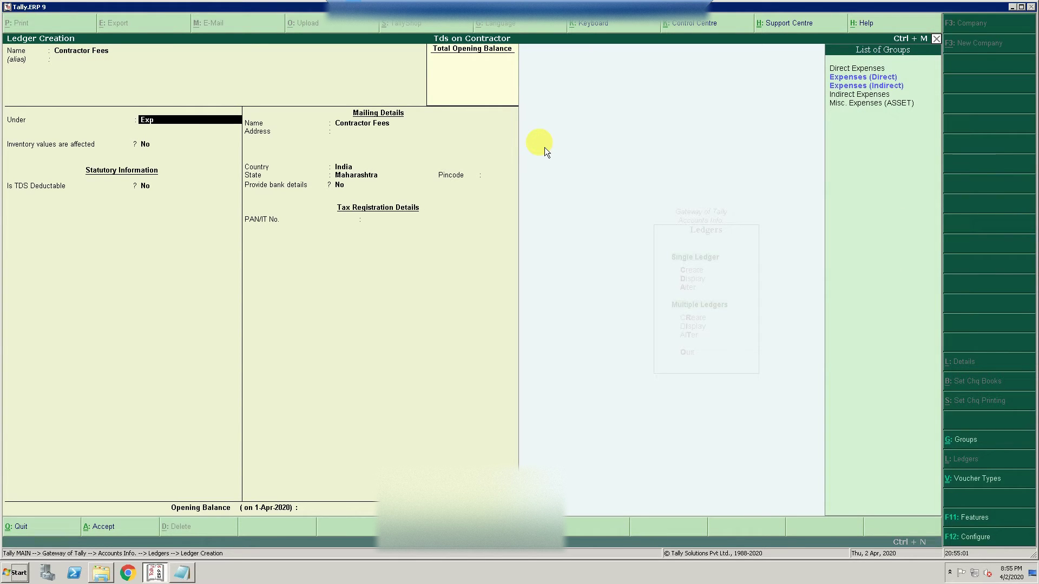
key(Down)
key(Down)
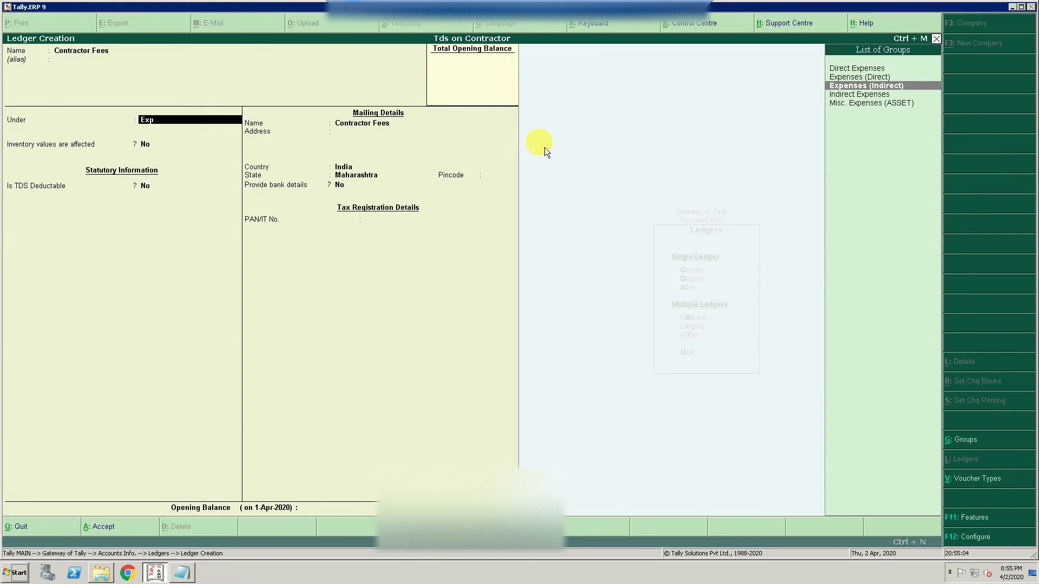
key(Return)
key(Return)
key(Return)
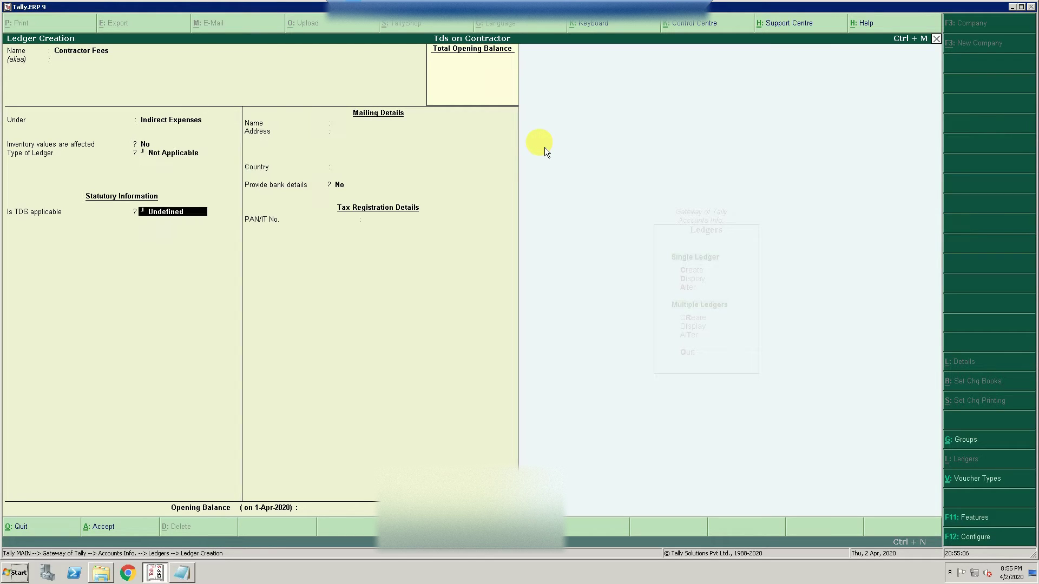
Set TDS to Applicable for the ledger and choose Payments to Contractors as its nature of payment
key(BackSpace)
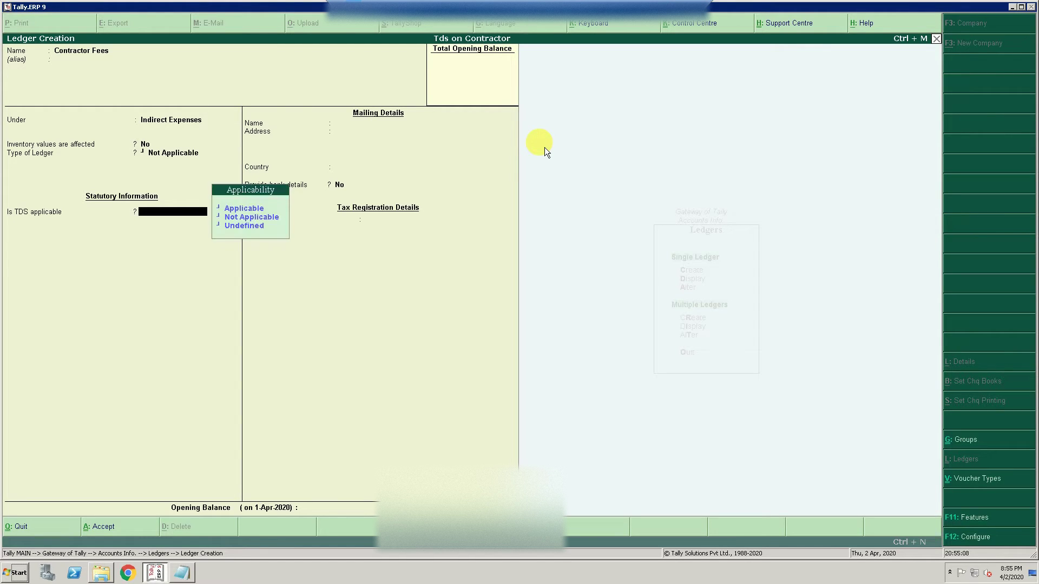
key(Up)
key(Up)
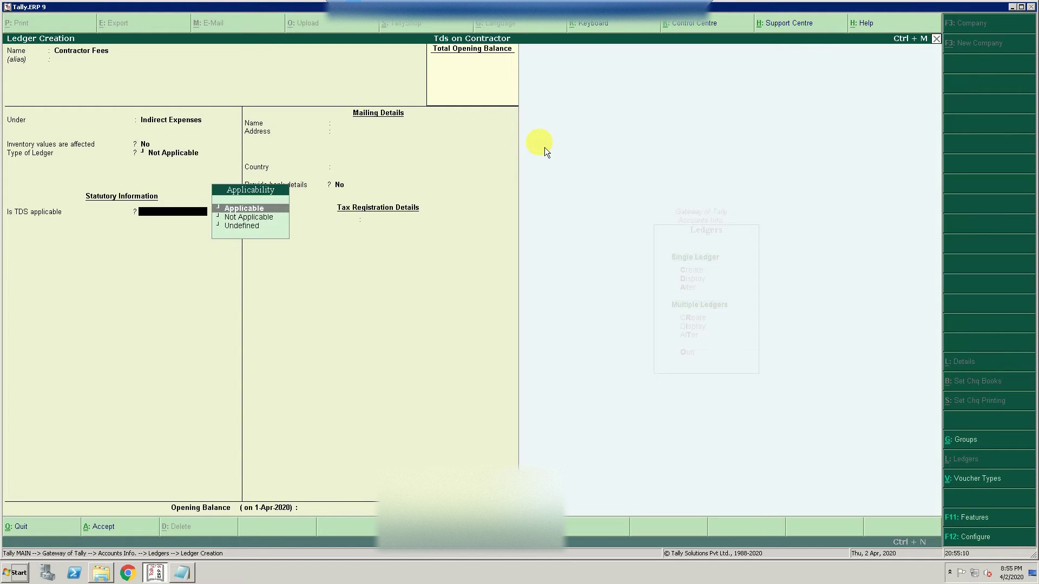
key(Return)
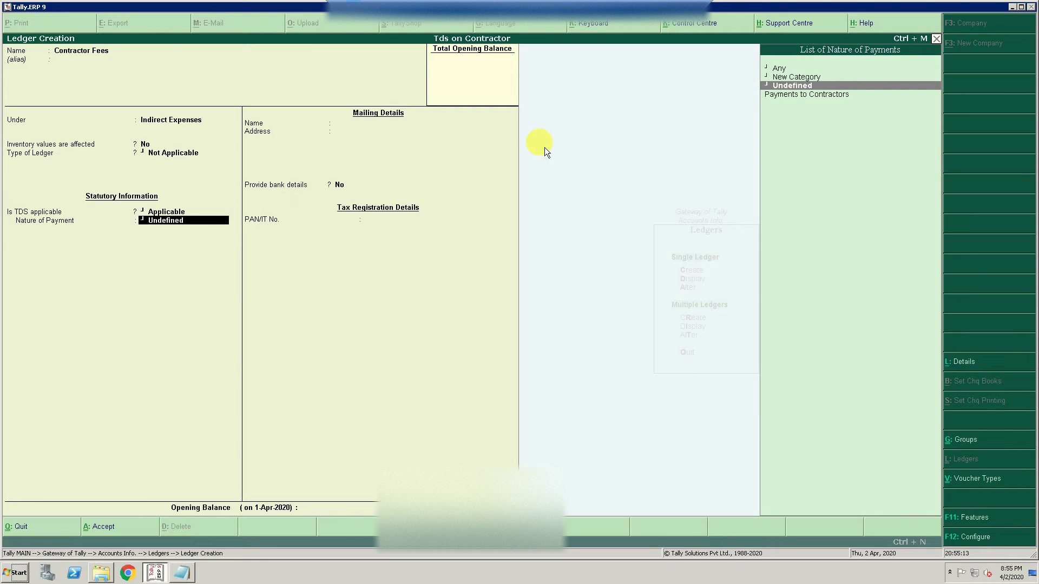
key(Down)
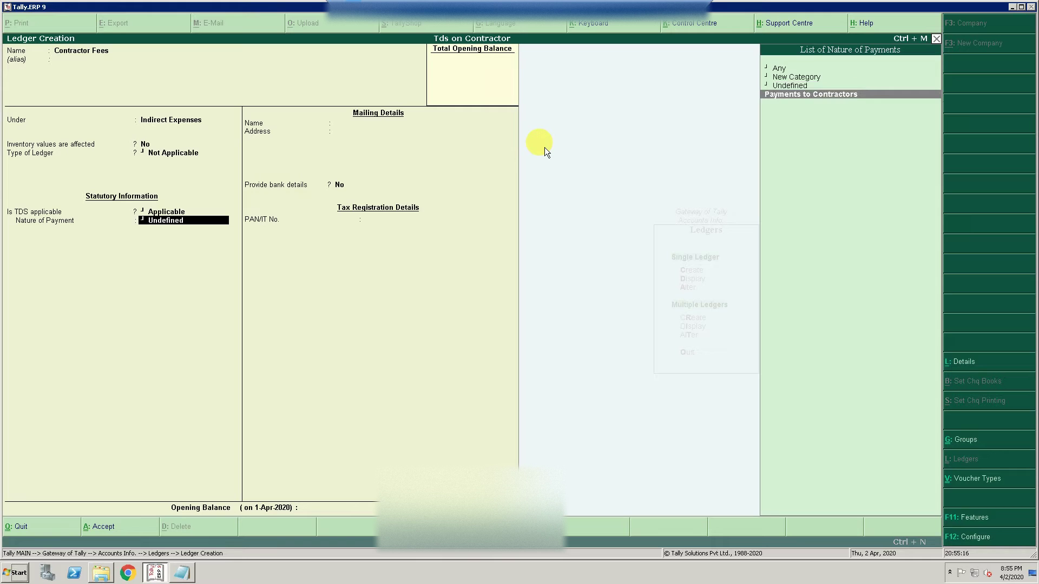
key(Up)
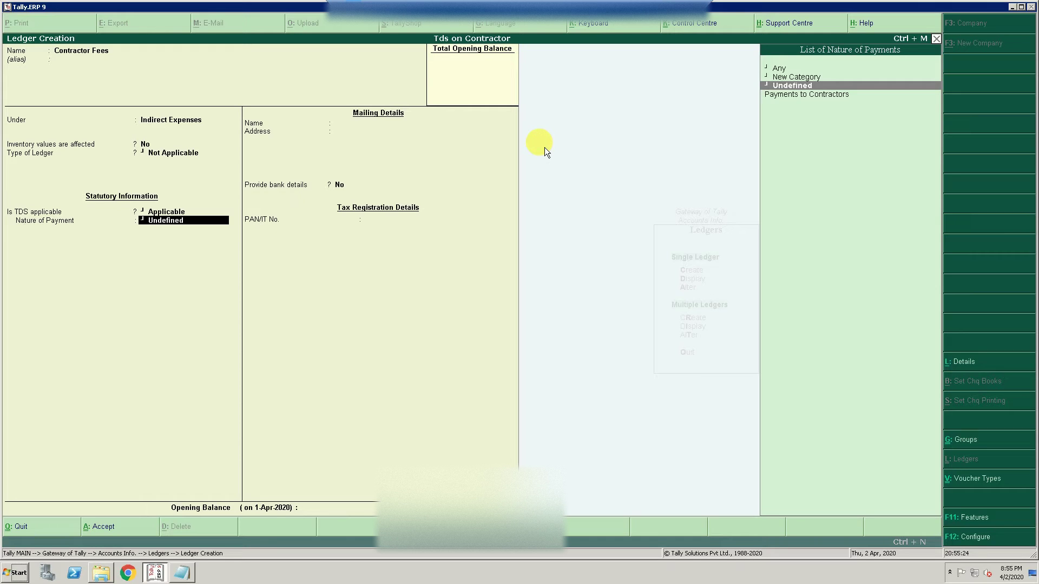
key(Down)
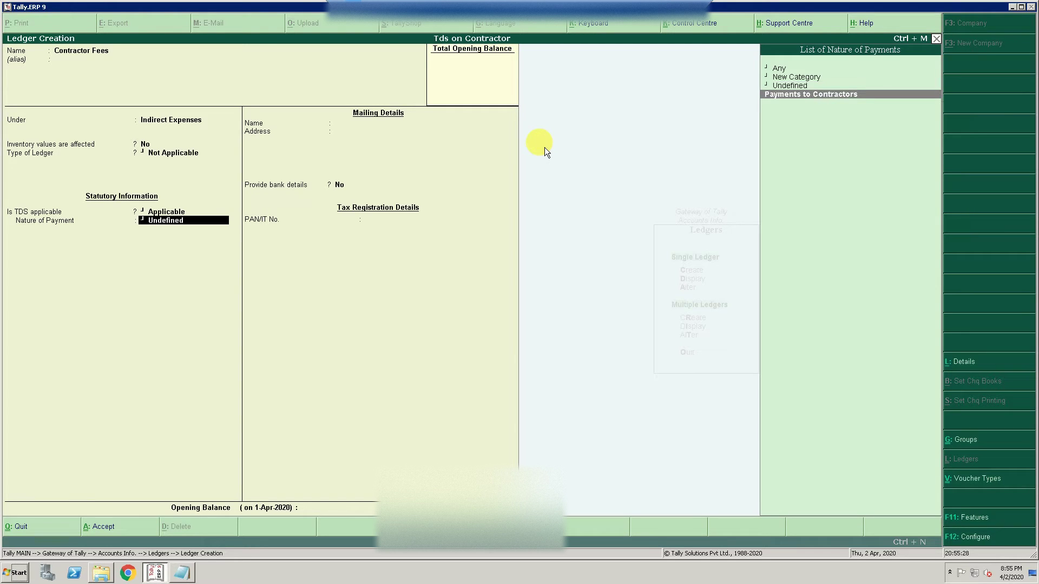
key(Return)
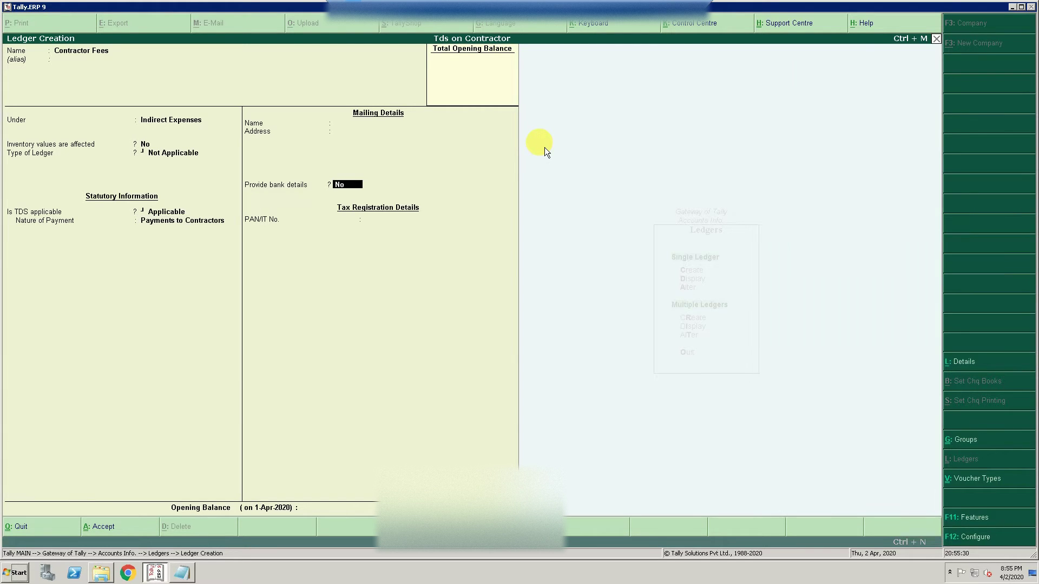
Delete the existing Payments to Contractors nature of payment and return to the ledger's Nature of Payment field
key(BackSpace)
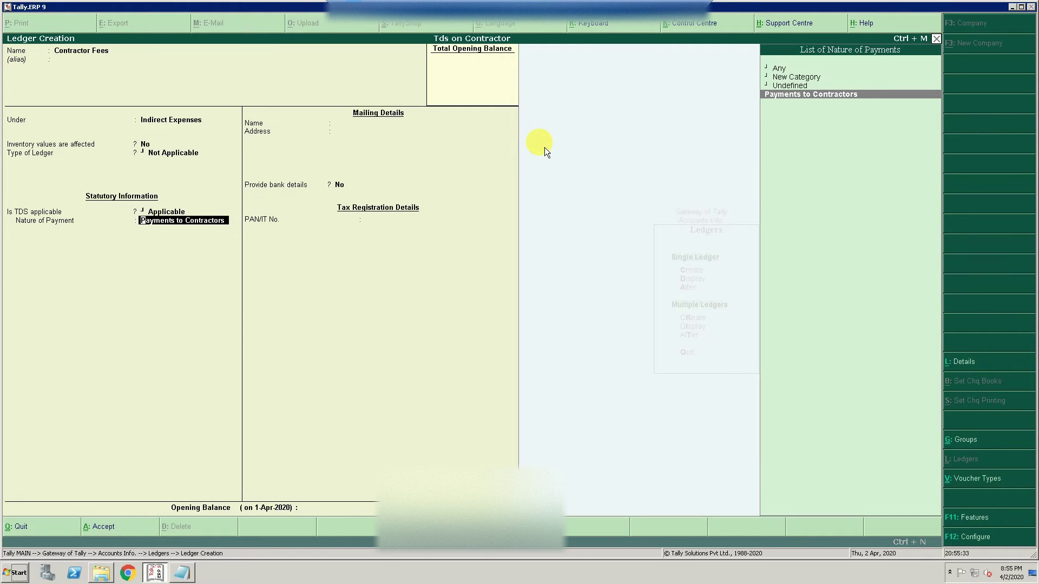
key(ctrl+Return)
key(Return)
key(Return)
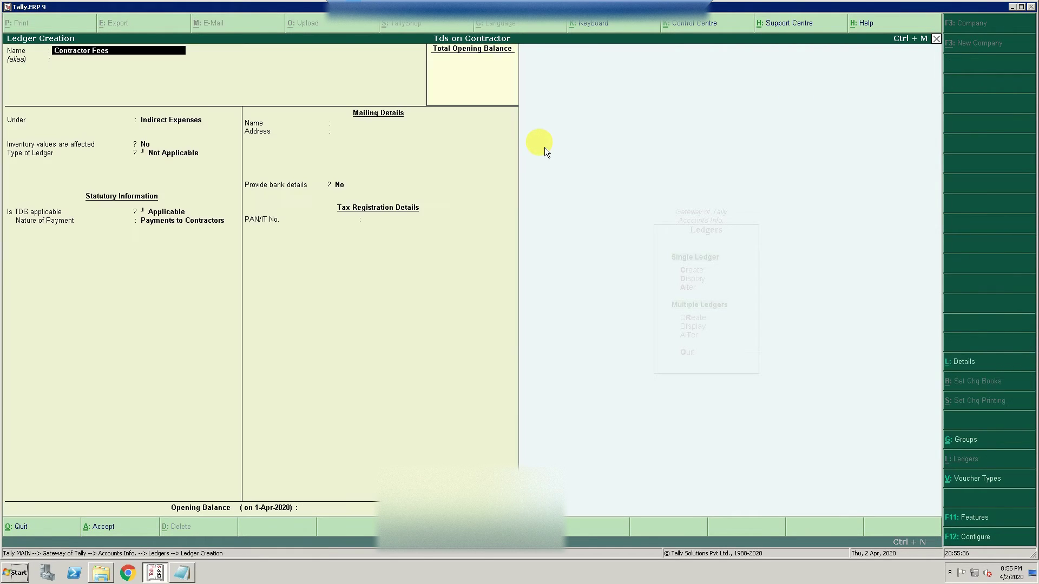
key(Return)
key(Return)
key(Return)
key(Return)
key(Return)
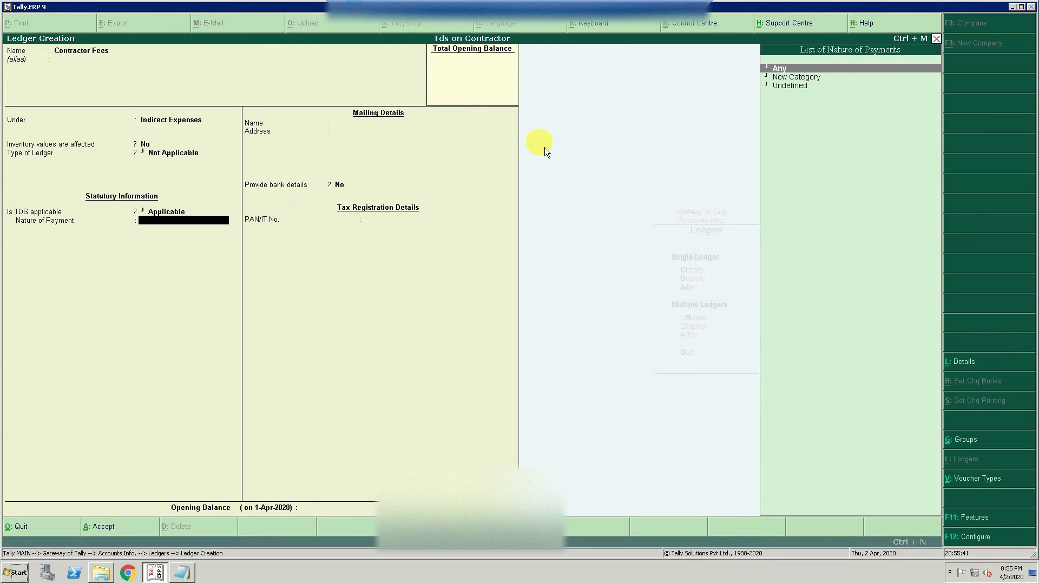
Create a new Payments to Contractors nature of payment from the helper list, keeping section 194C, payment code 94C and a blank remittance code
key(Down)
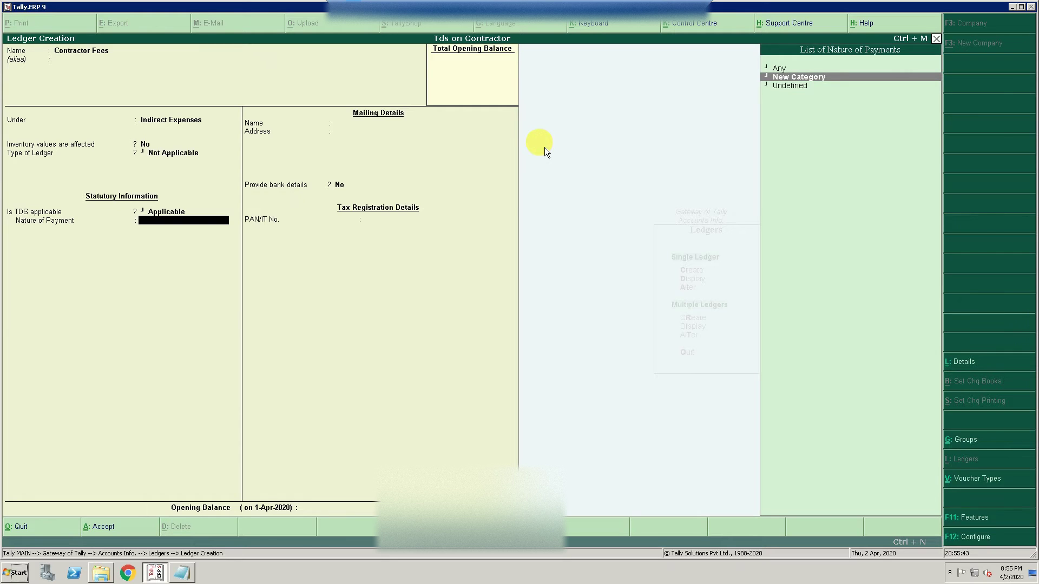
key(Return)
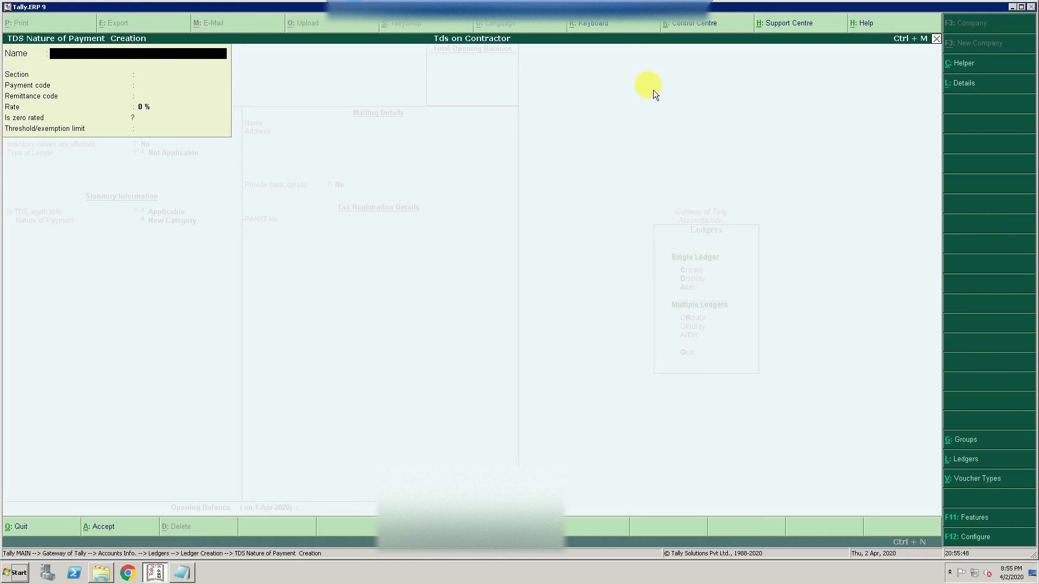
click(967, 68)
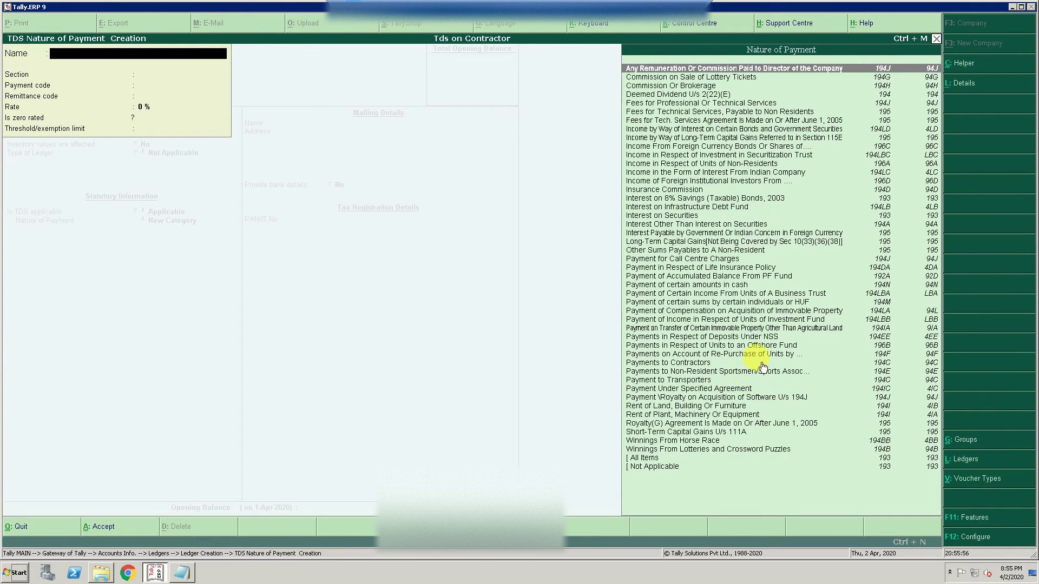
text(Cont)
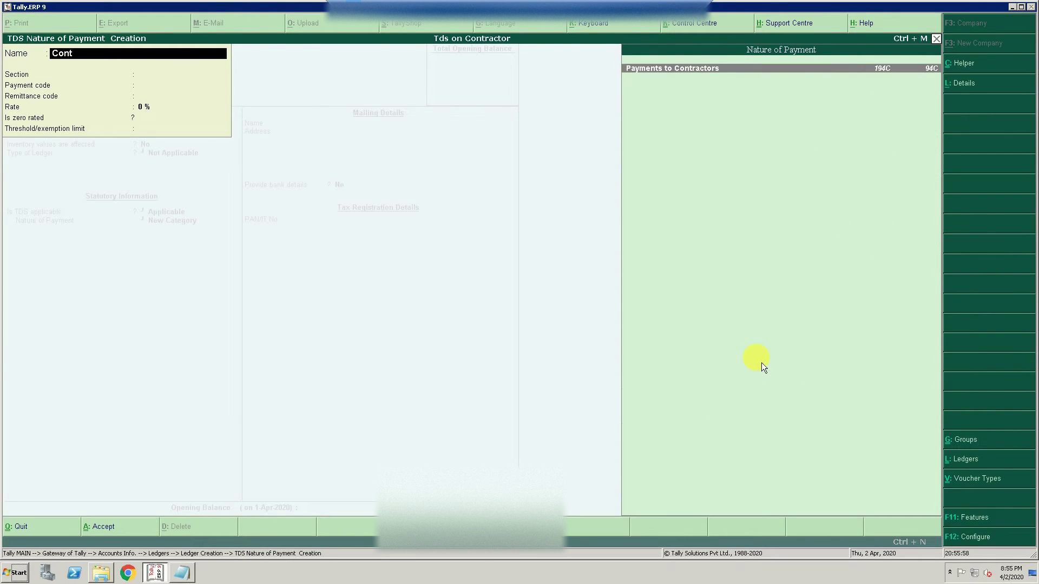
key(Return)
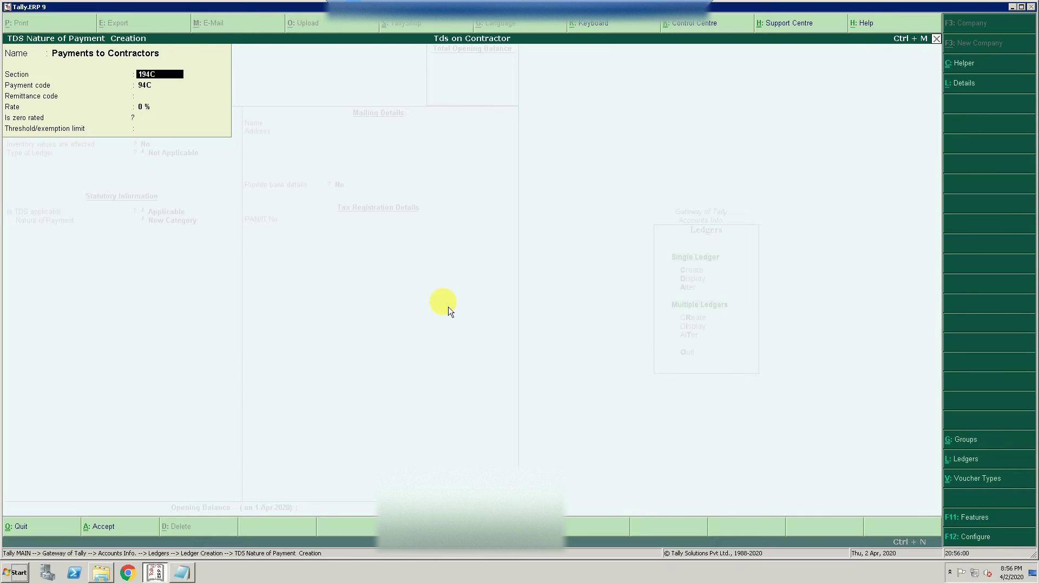
key(Return)
key(Return)
key(Return)
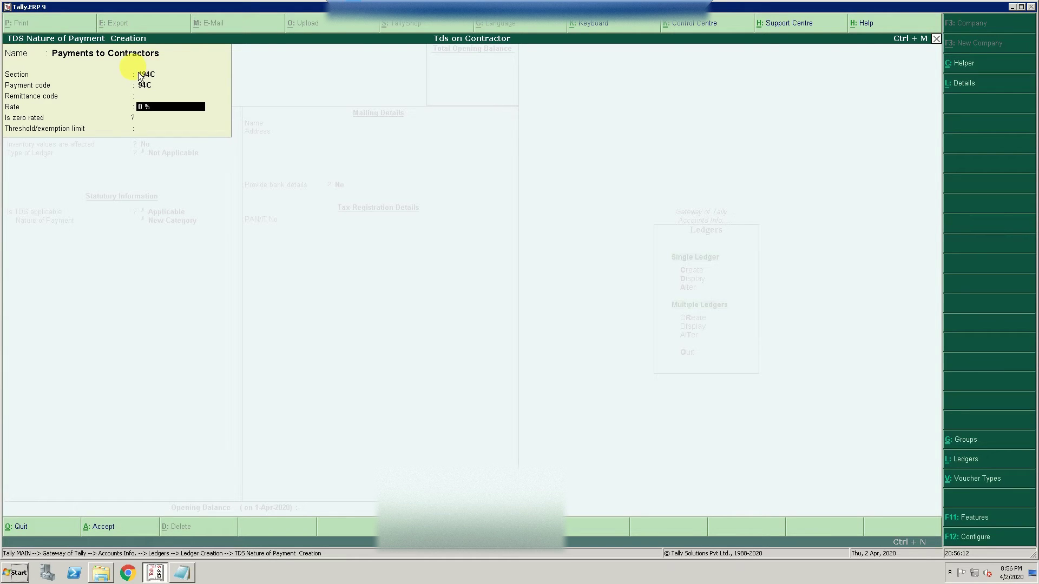
Configure the TDS nature of payment to allow rate details for others and a single bill value
click(982, 538)
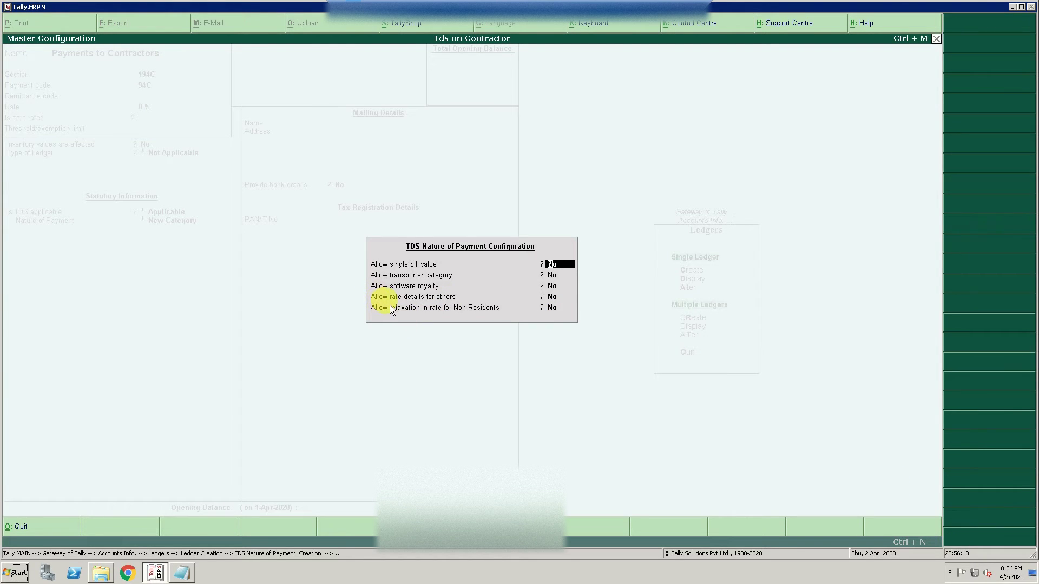
click(557, 301)
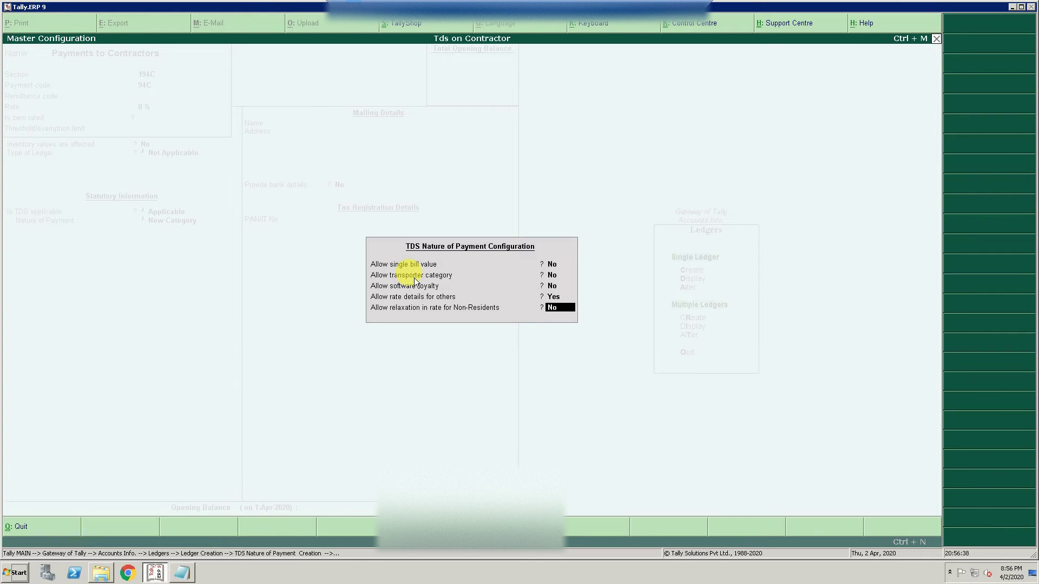
key(Return)
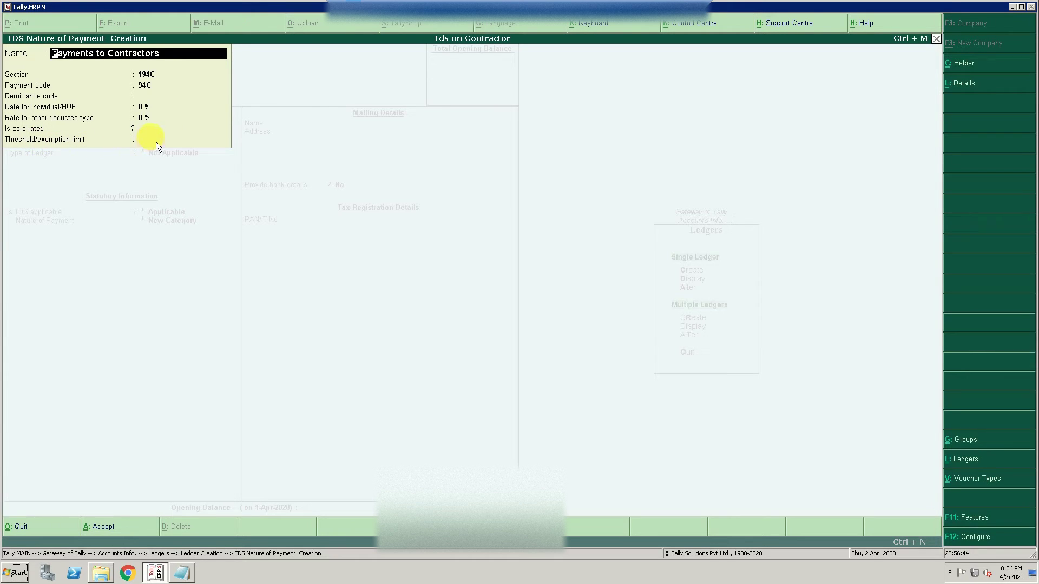
click(991, 548)
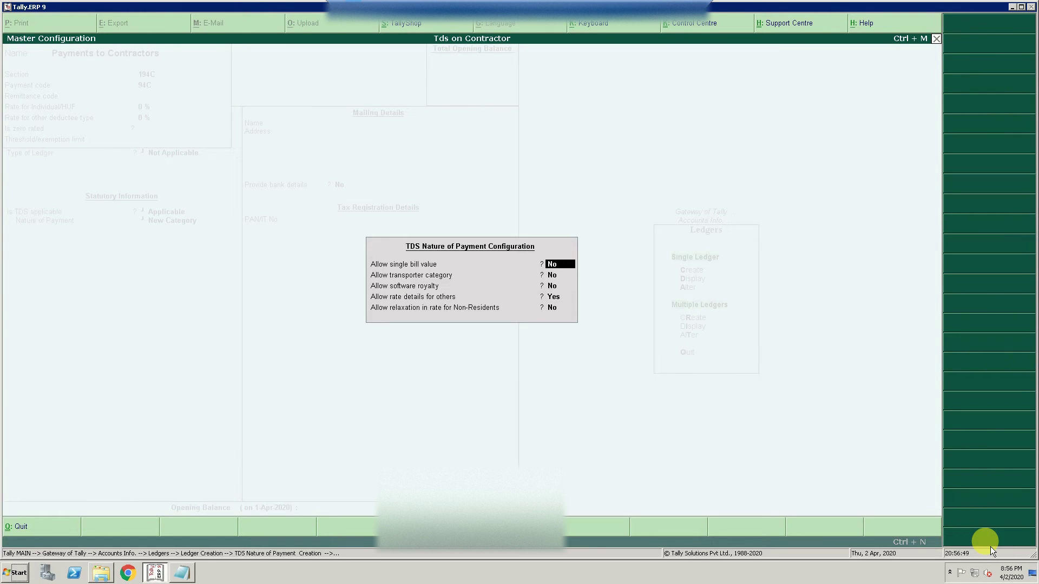
key(y)
key(Return)
key(ctrl+a)
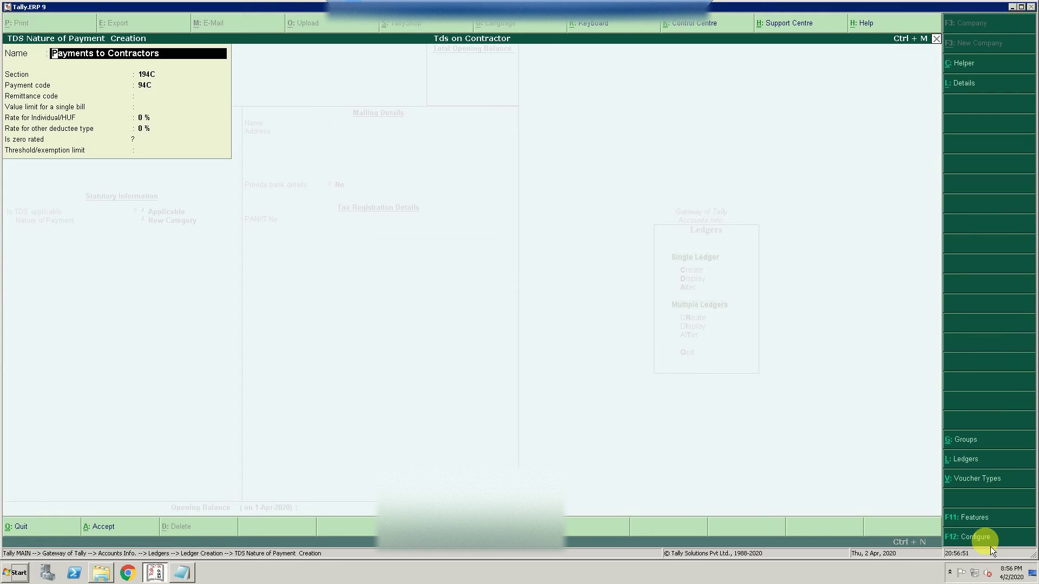
Set the single bill value limit to 30,000, with rates of 1 % for Individual/HUF and 2 % for other deductee types
key(Return)
key(Return)
key(Return)
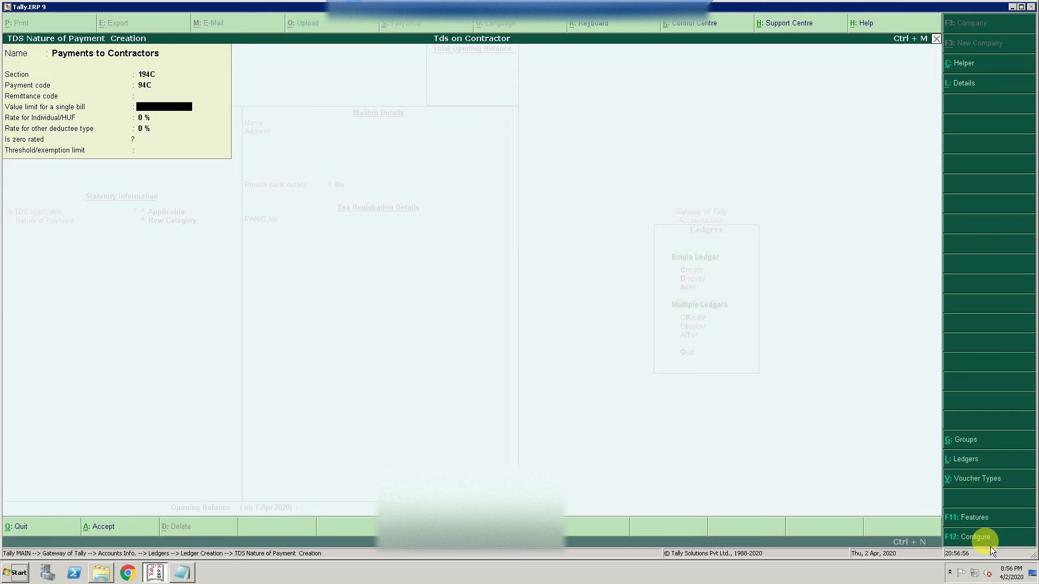
text(30000)
key(Return)
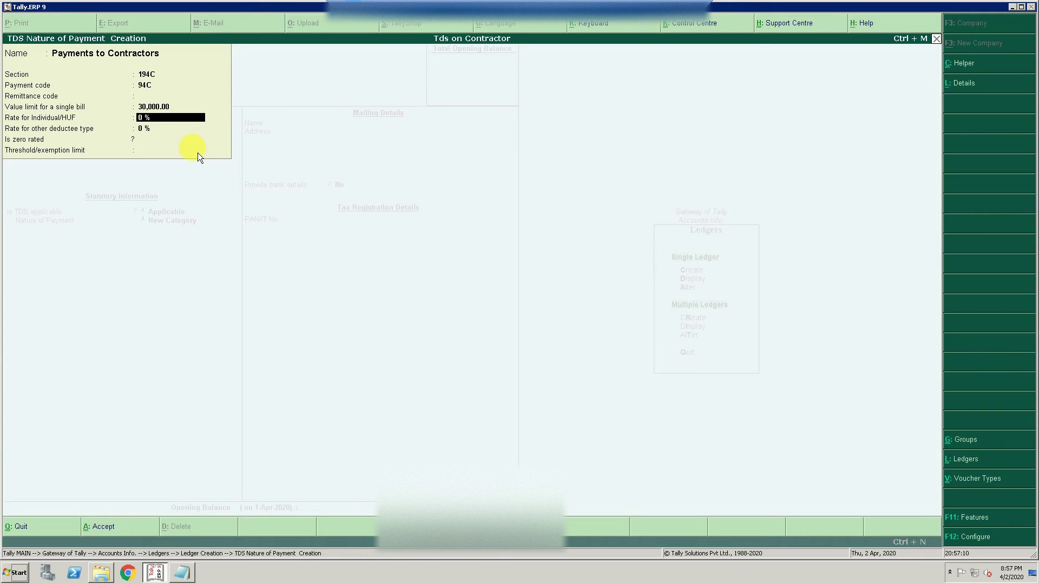
key(Return)
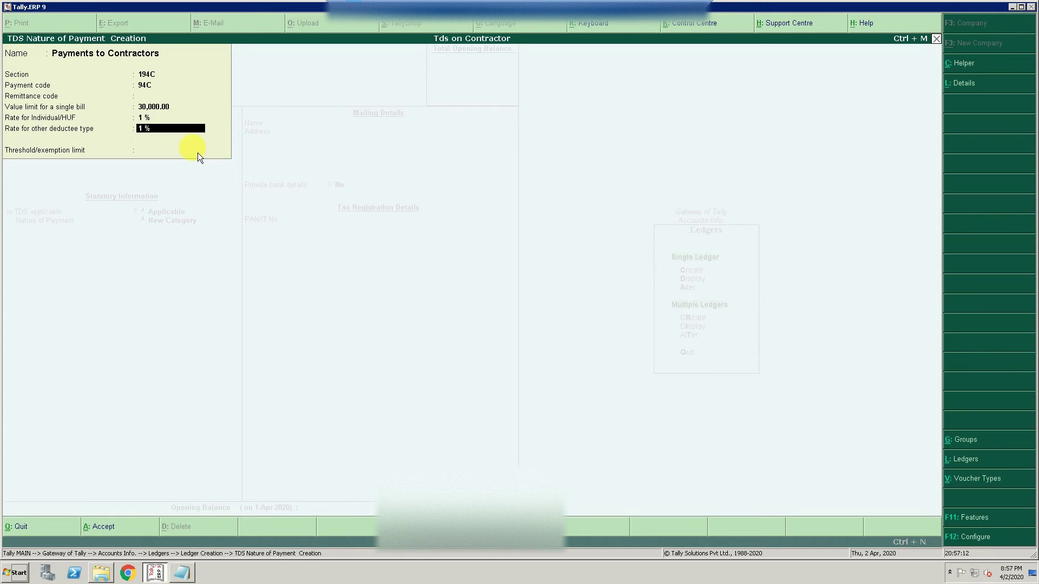
key(Return)
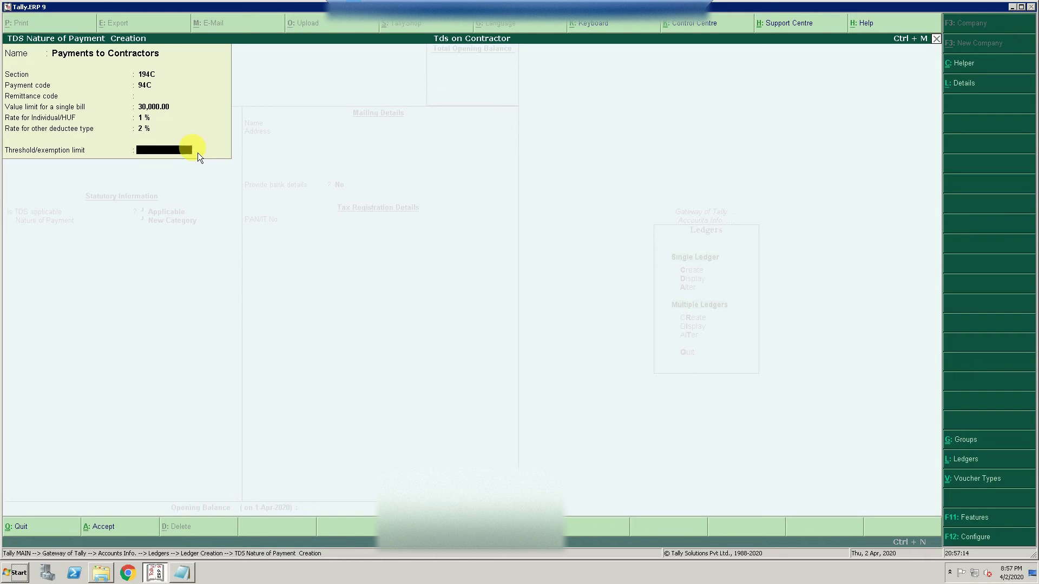
Set the threshold/exemption limit to 1,00,000 and save both the nature of payment and the Contractor Fees ledger
text(100000)
key(Return)
click(196, 153)
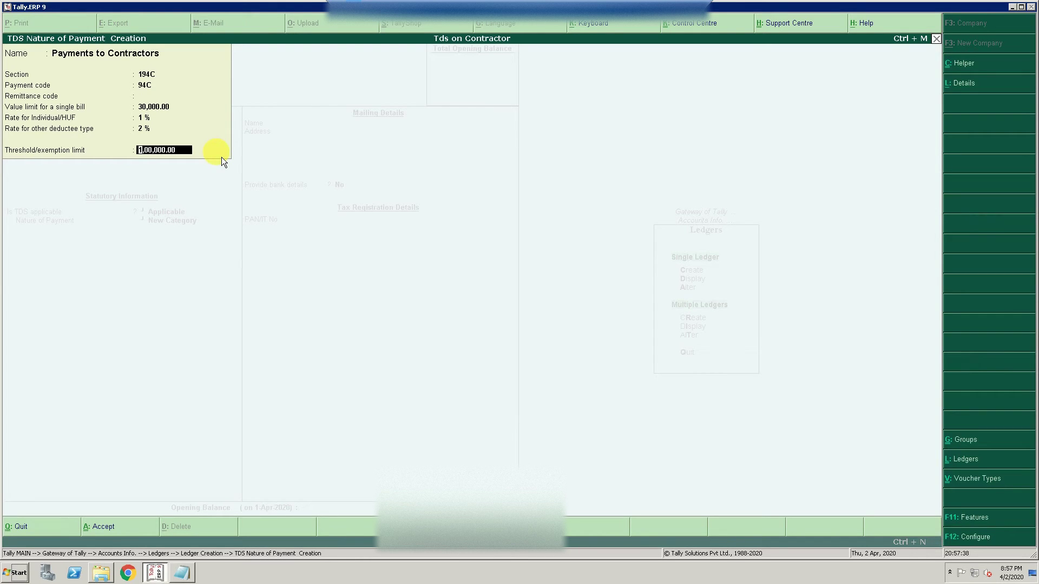
key(Return)
key(Return)
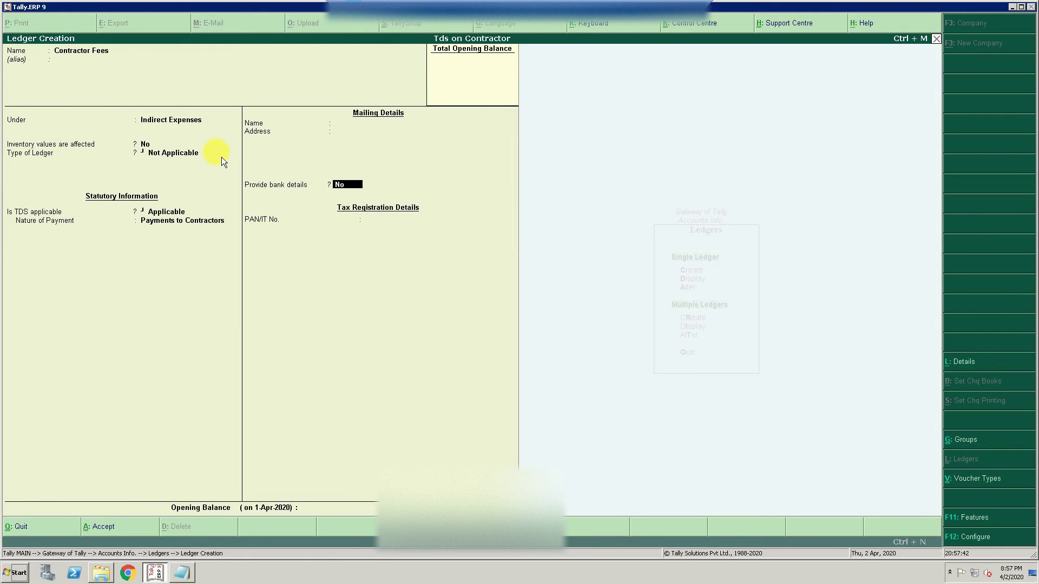
key(ctrl+a)
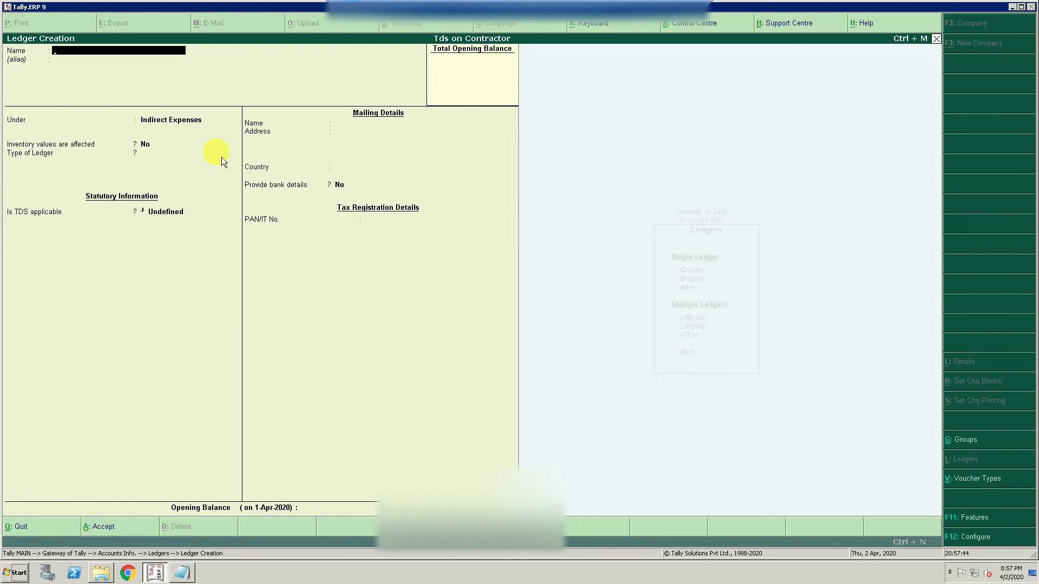
Start a party ledger with the contractor's name and no alias, placed under Sundry Creditors
text(Mr A)
key(Return)
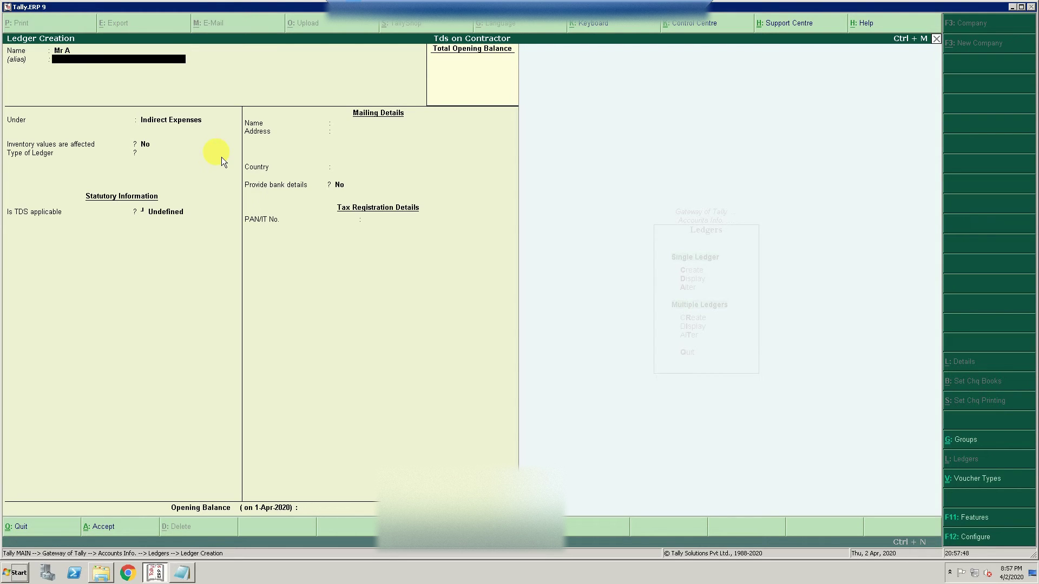
key(Return)
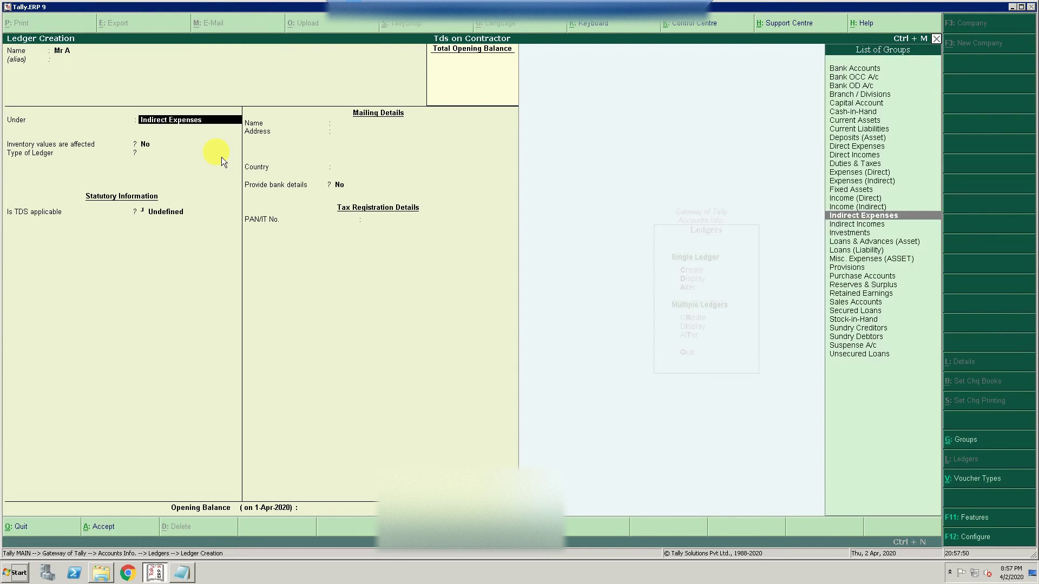
text(Cre)
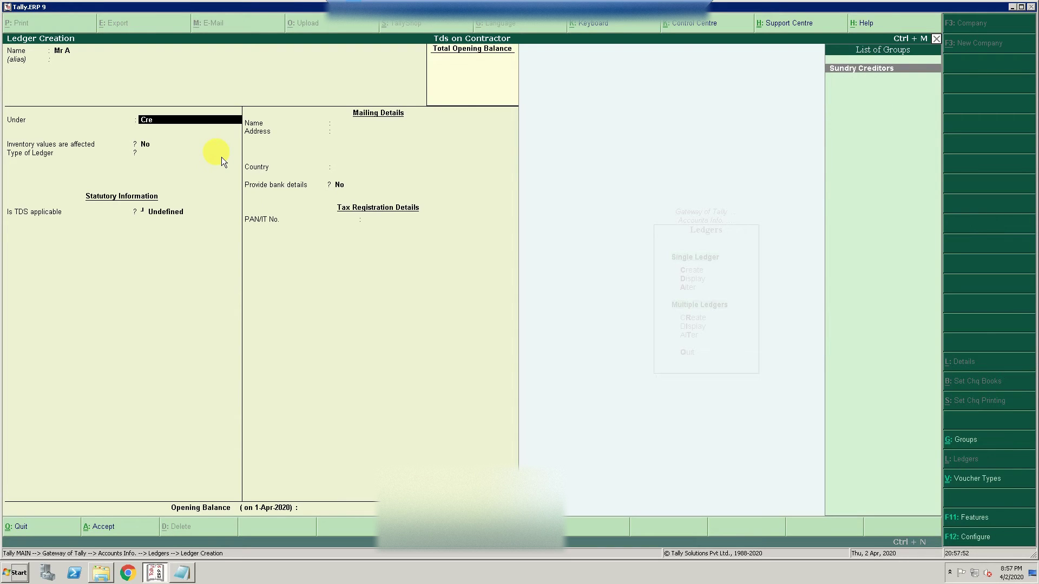
key(Return)
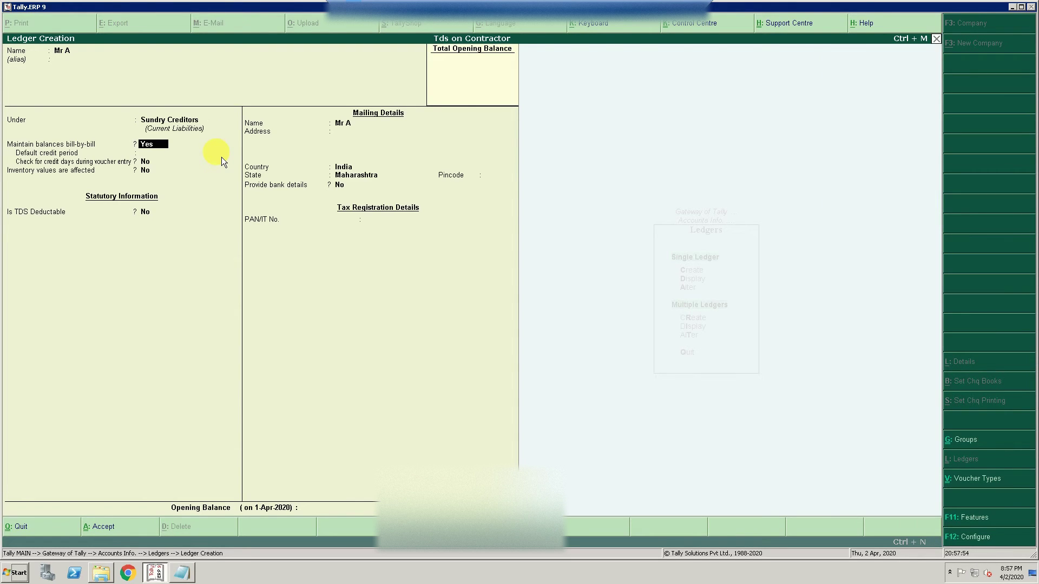
Keep bill-by-bill balances on for the party ledger and set Is TDS Deductable to Yes
key(Return)
key(Return)
text(y)
key(Return)
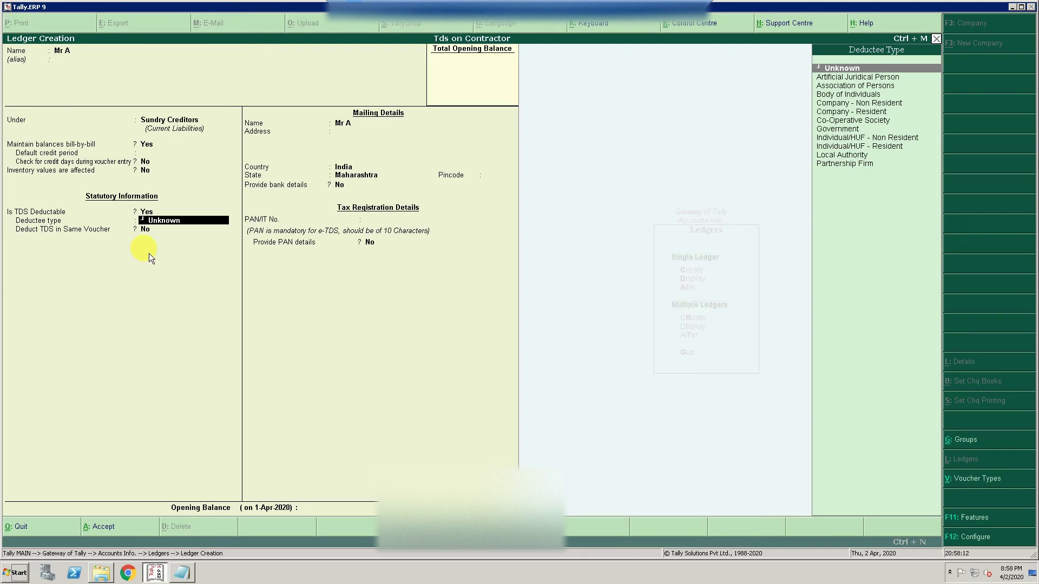
Choose Individual/HUF - Resident as the deductee type and set Deduct TDS in Same Voucher to Yes
key(Down)
key(Down)
key(Down)
key(Down)
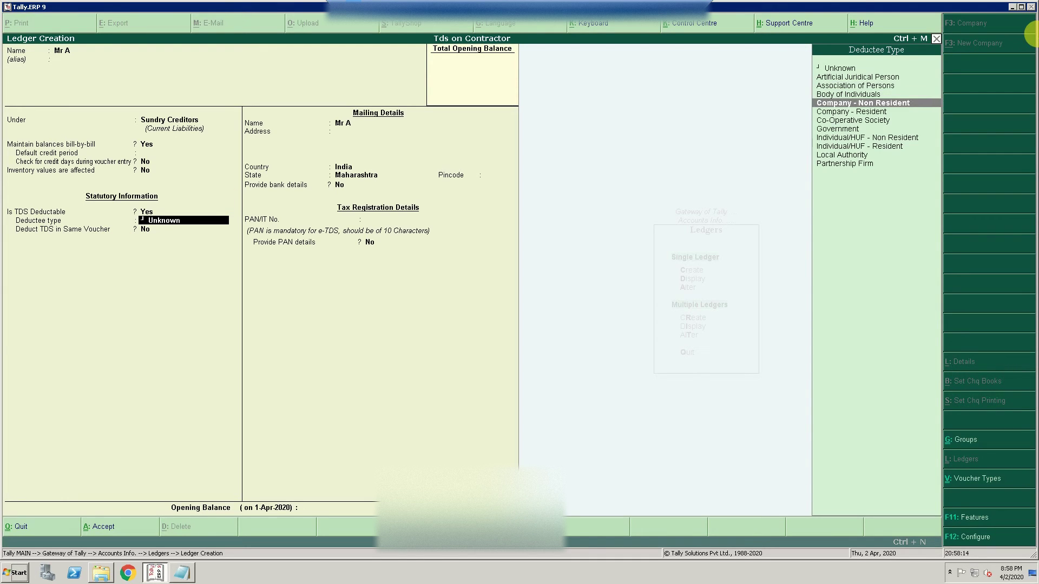
key(Down)
key(Down)
key(Down)
key(Down)
key(Down)
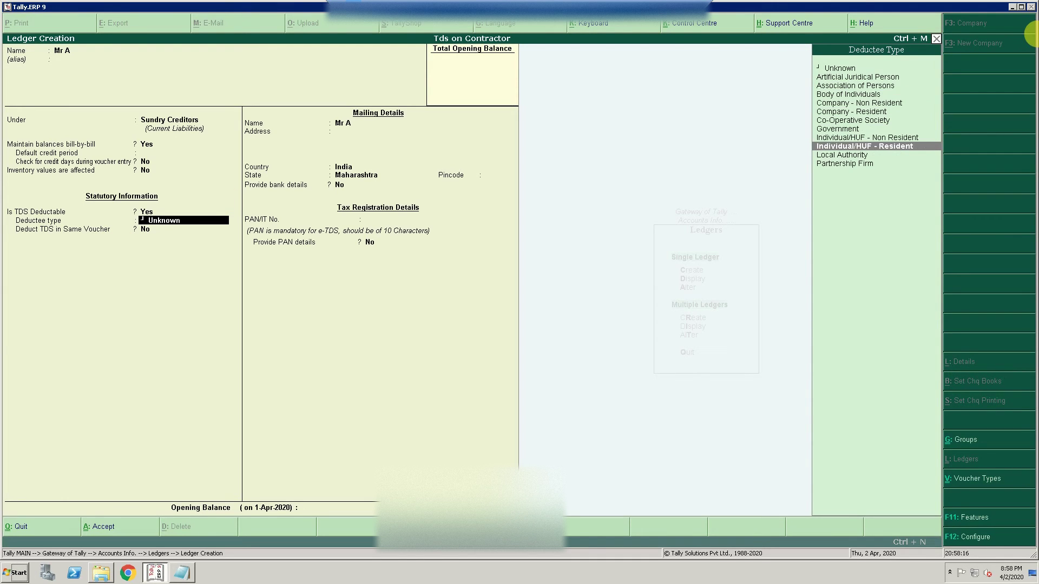
key(Up)
key(Up)
key(Up)
key(Up)
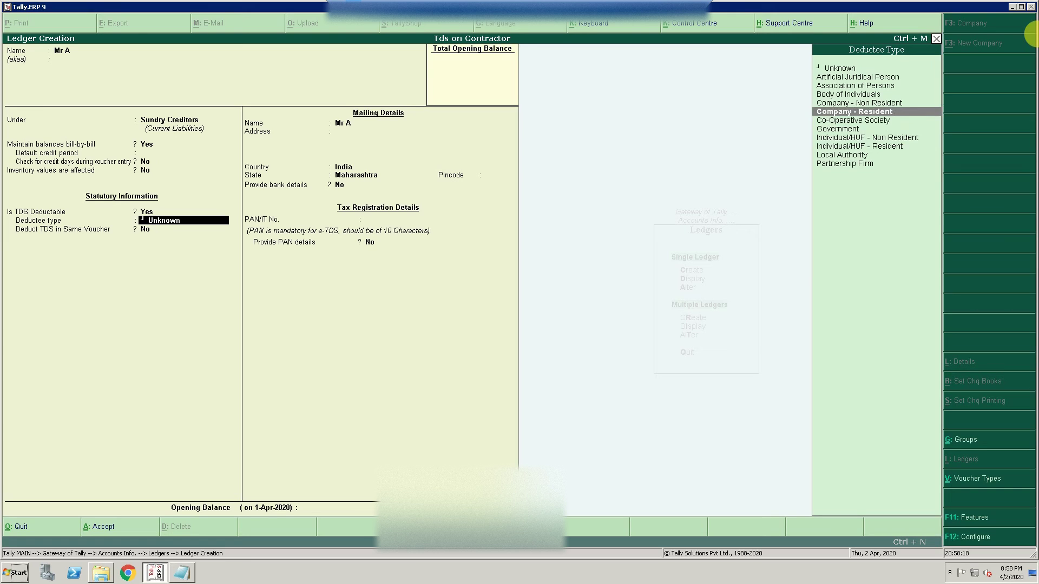
key(Down)
key(Down)
key(Down)
key(Down)
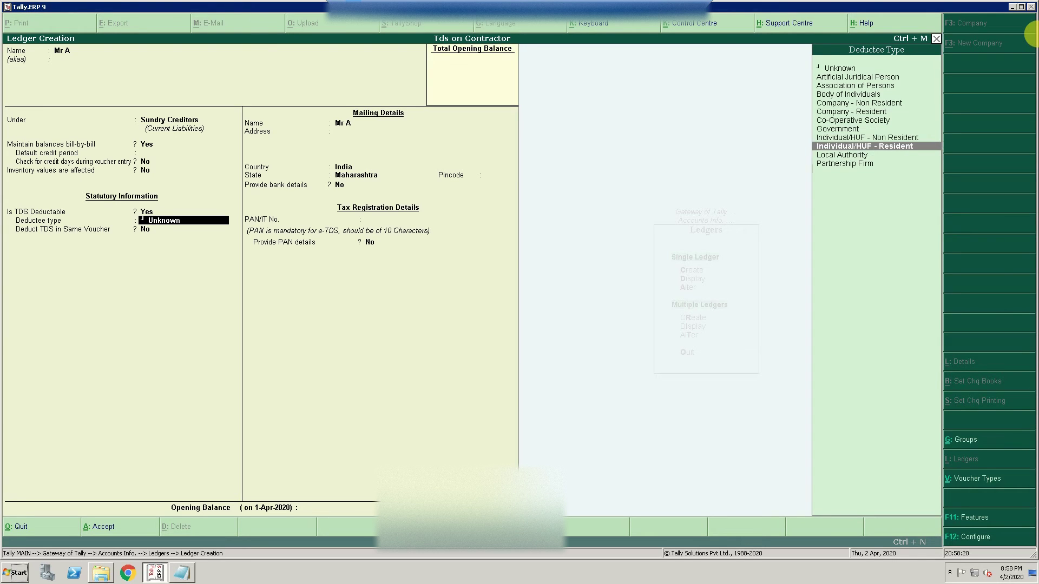
key(Return)
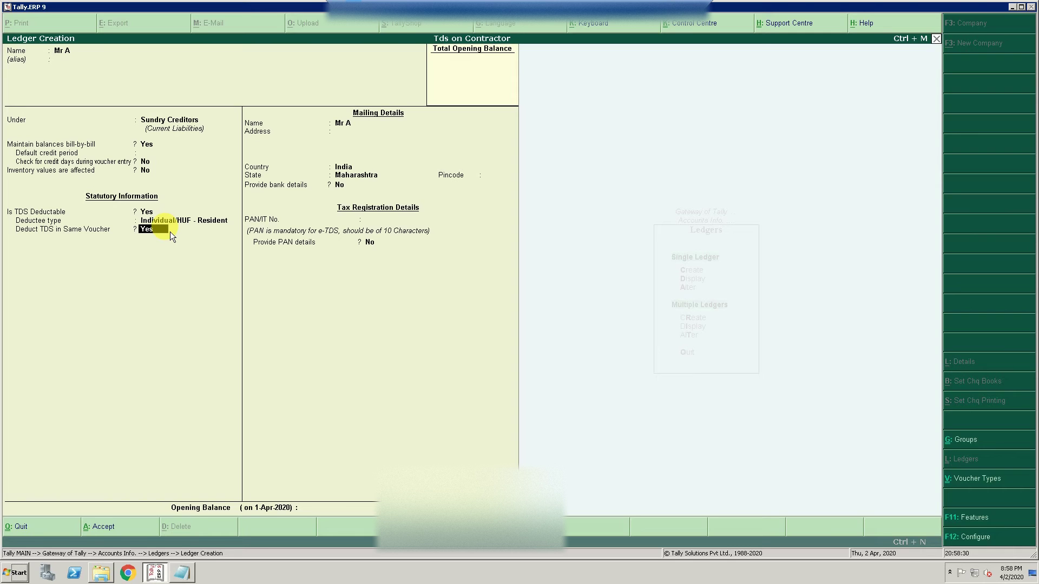
key(Return)
Keep the party's mailing details with country India and state Maharashtra, and leave Provide bank details at No
key(Return)
key(Return)
key(Return)
key(Return)
key(Return)
key(Return)
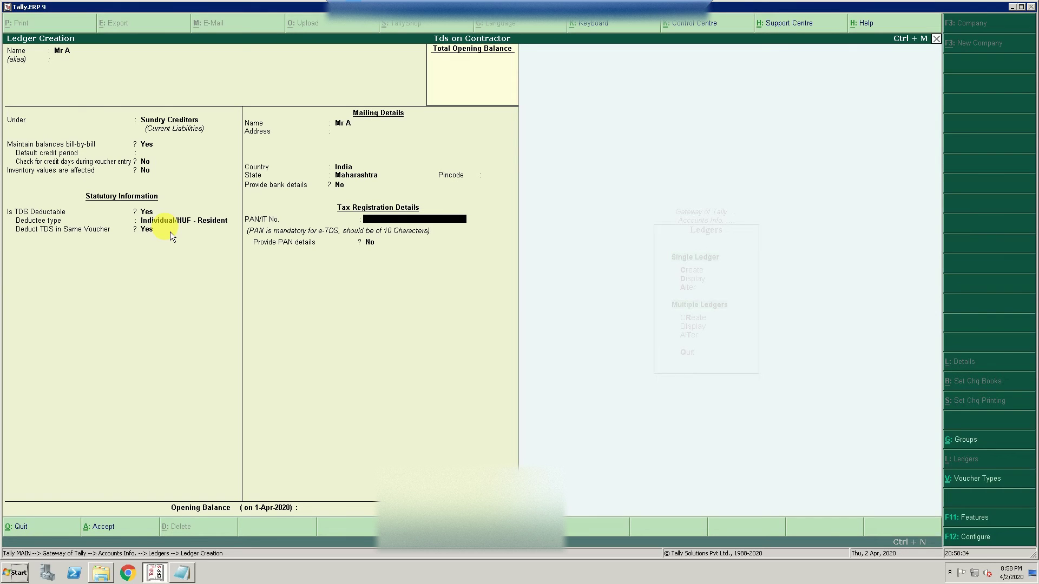
Try to enter the contractor's PAN in the party ledger's tax registration details
text(AB)
text(CPD12345)
key(Return)
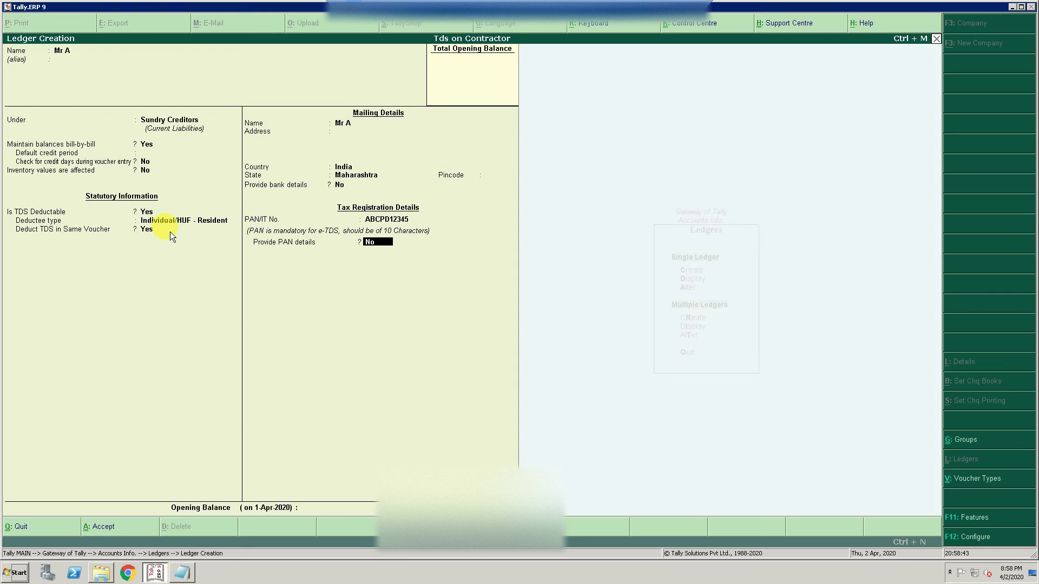
key(BackSpace)
text(ABPD)
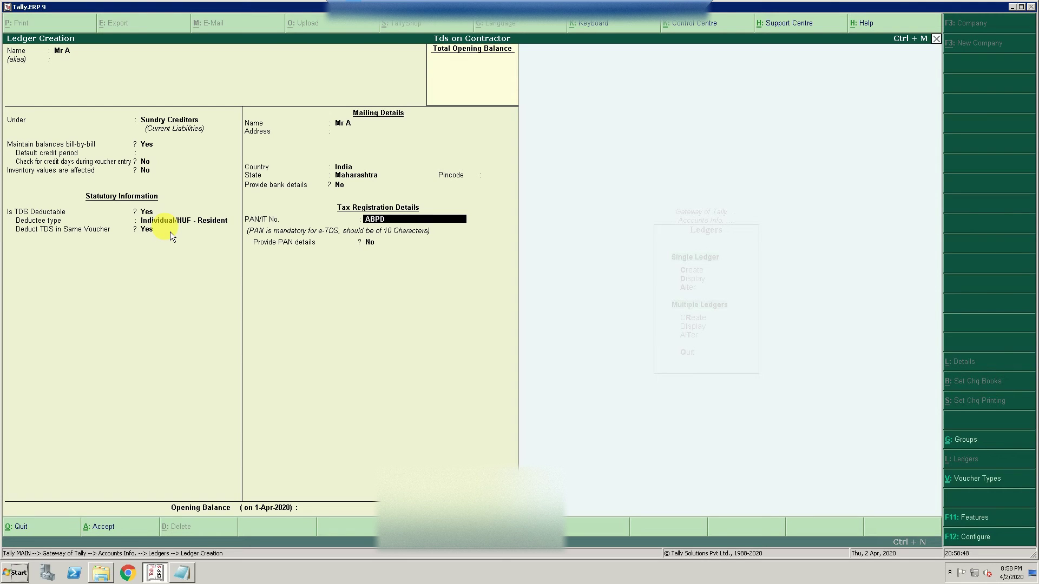
text(1234D)
key(Return)
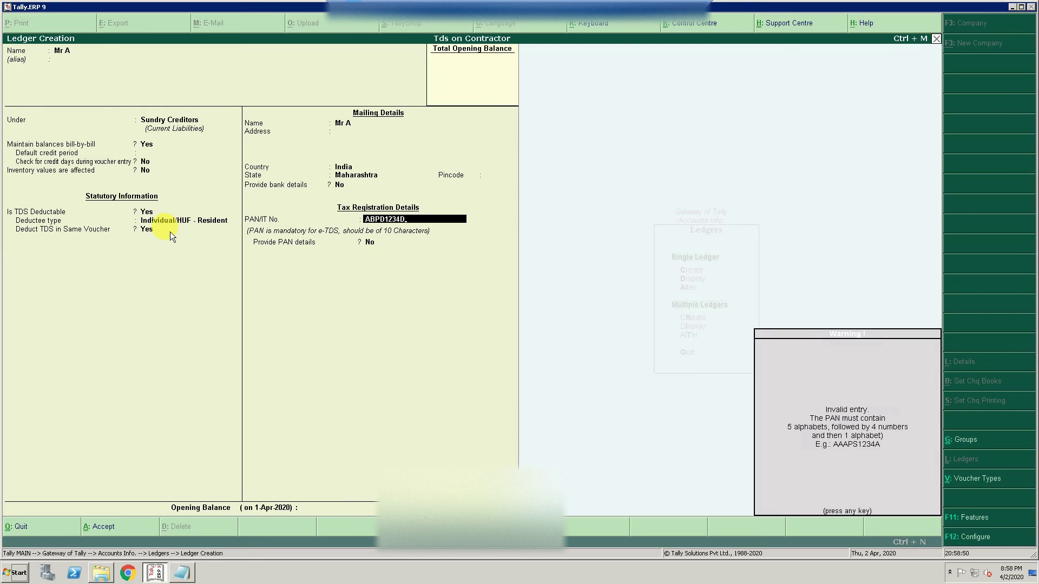
key(Return)
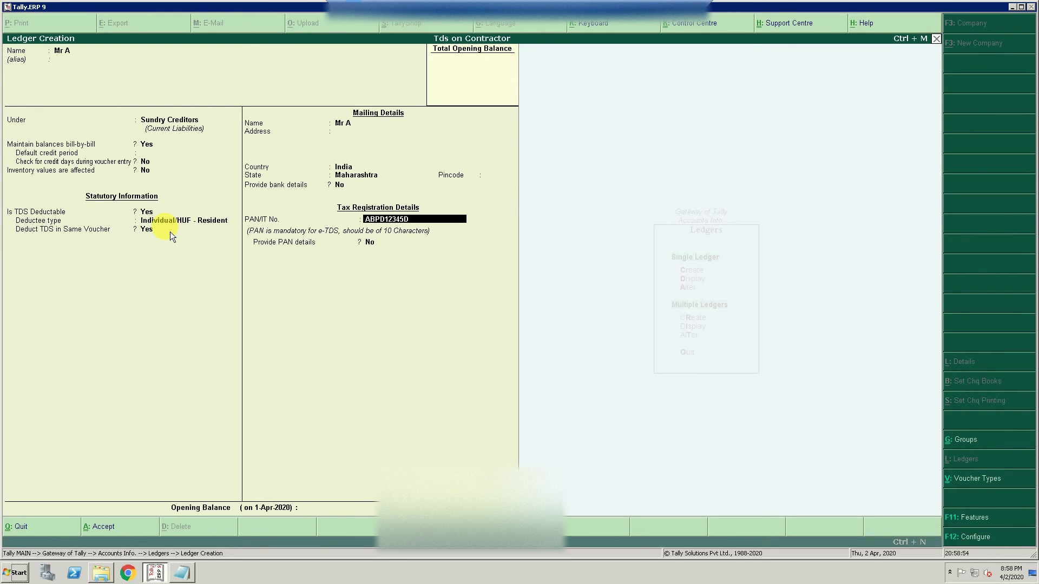
key(Return)
key(Return)
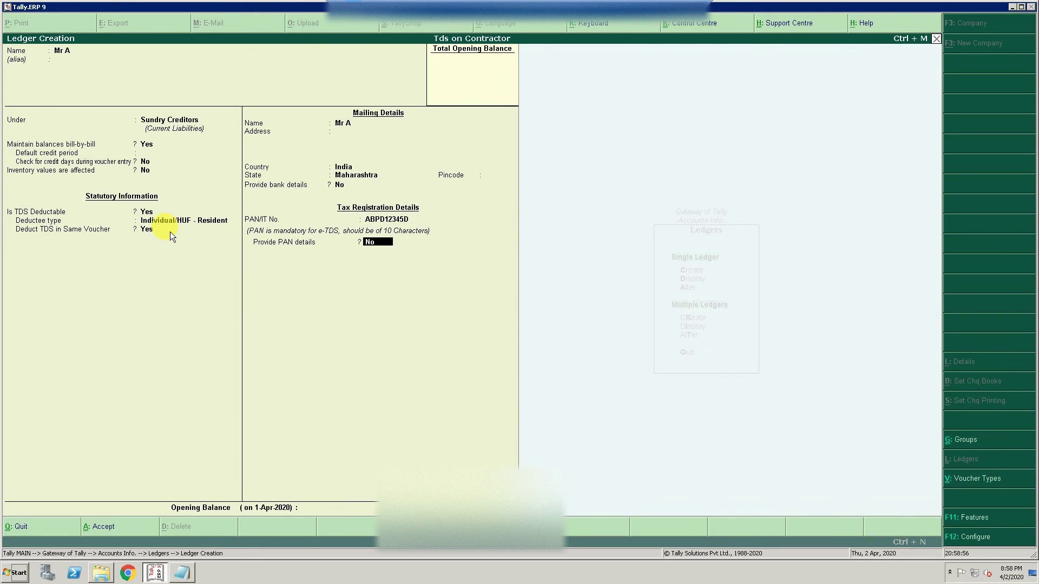
Enter the contractor's PAN in the tax registration details, leave Provide PAN details at No, and save the party ledger
text(ABC)
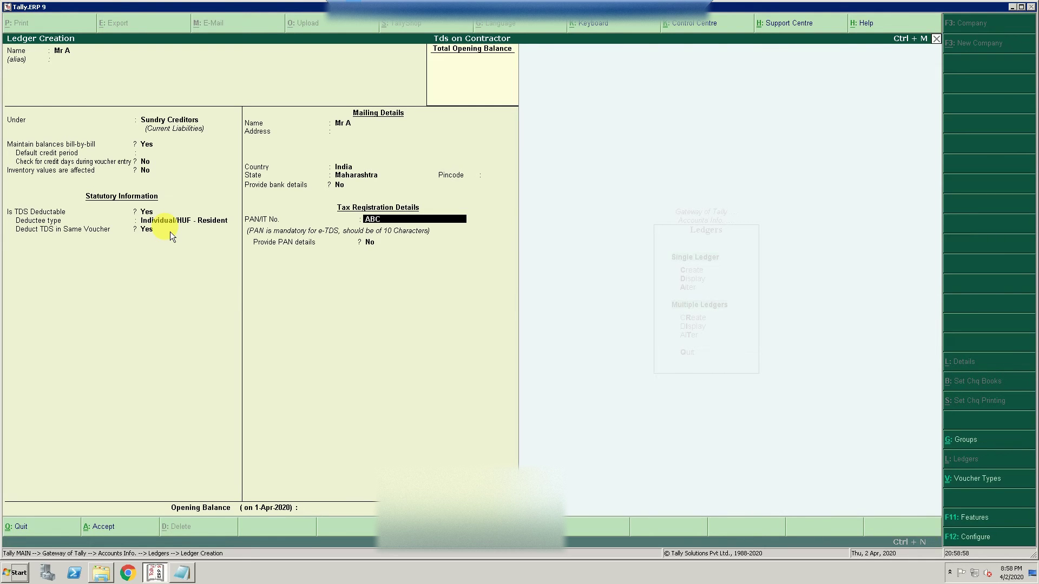
text(PD123)
key(Return)
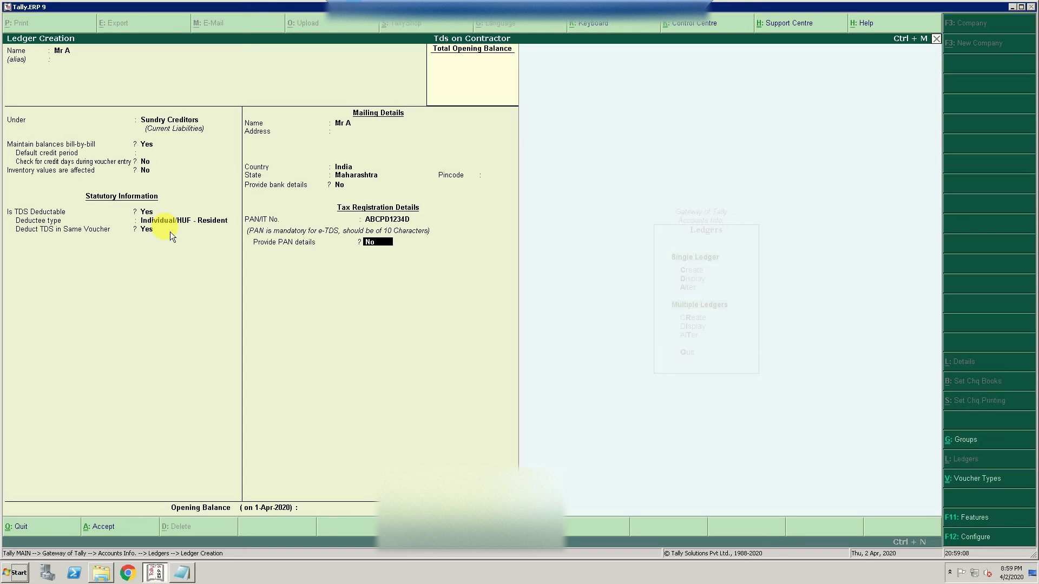
key(BackSpace)
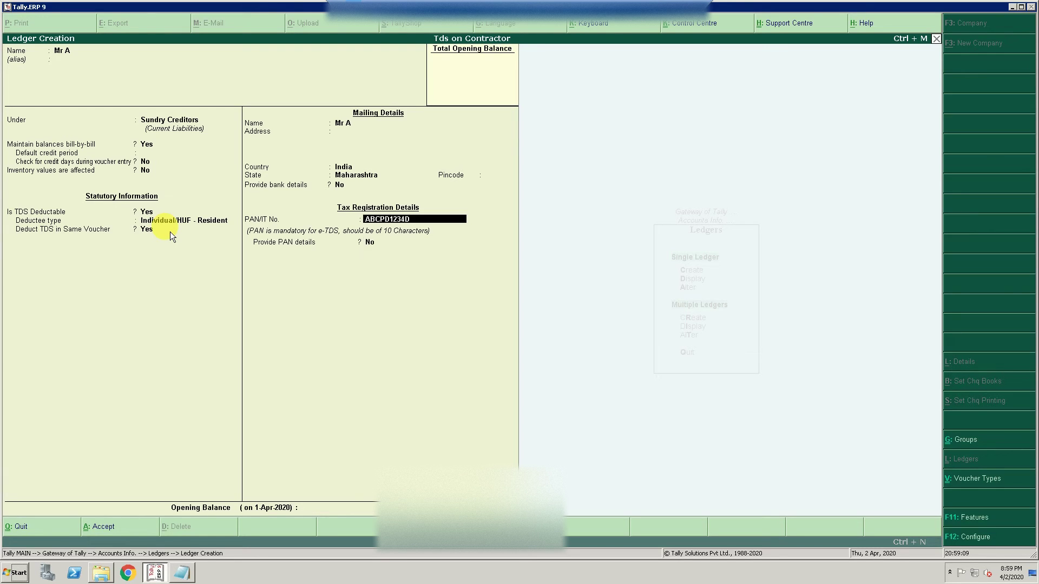
key(Return)
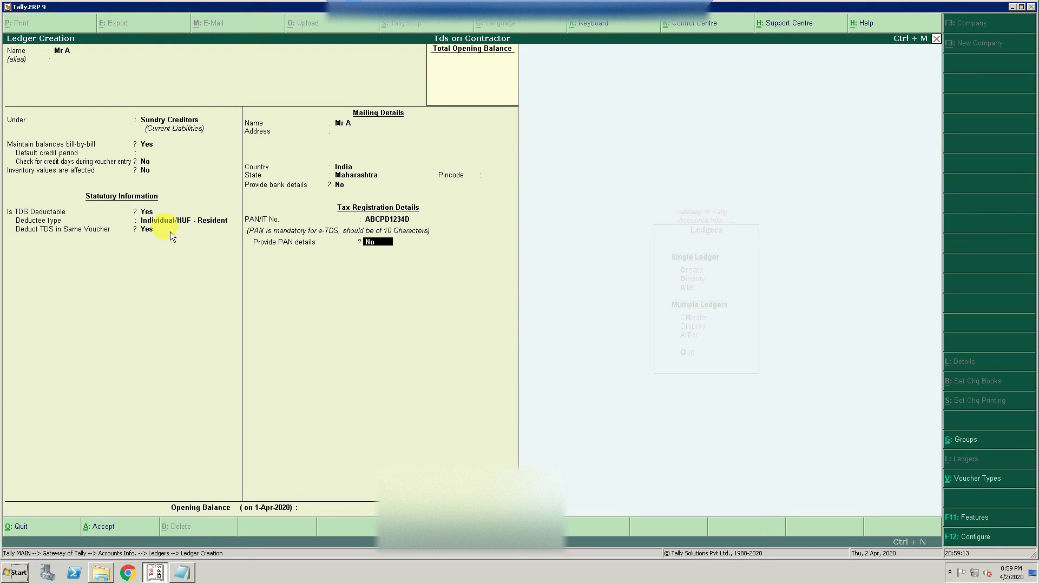
key(Return)
key(Return)
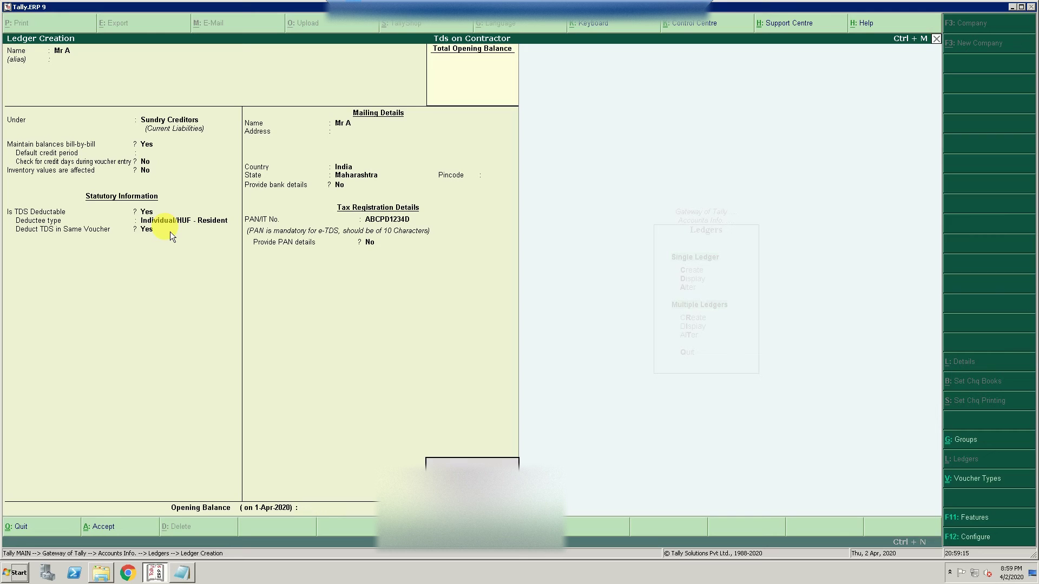
key(Return)
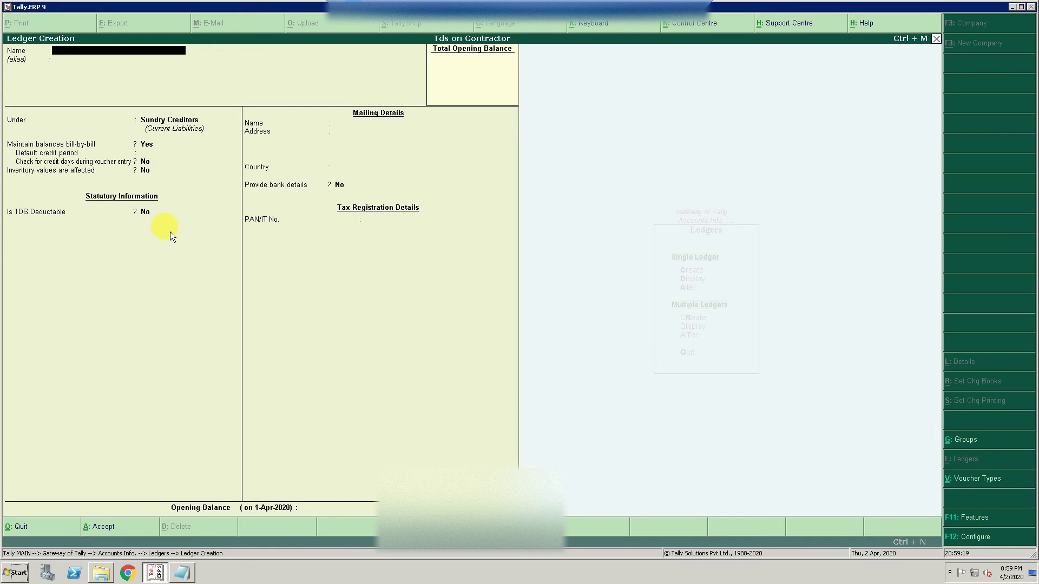
Name the new ledger Tds on Contractor and place it under Duties & Taxes
text(Tds on Contractorcto)
text(ctor)
key(Return)
key(Return)
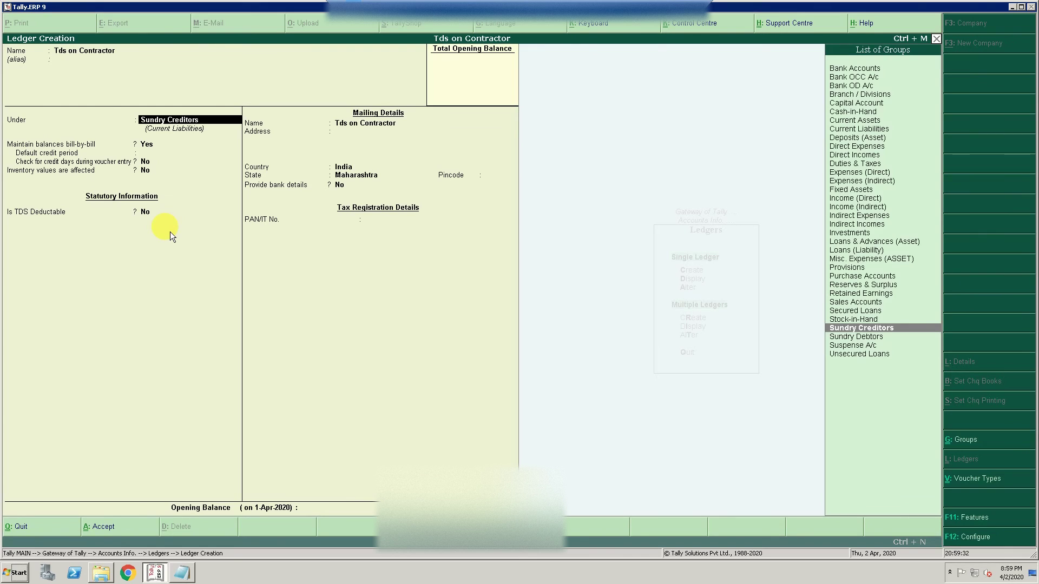
text(Du)
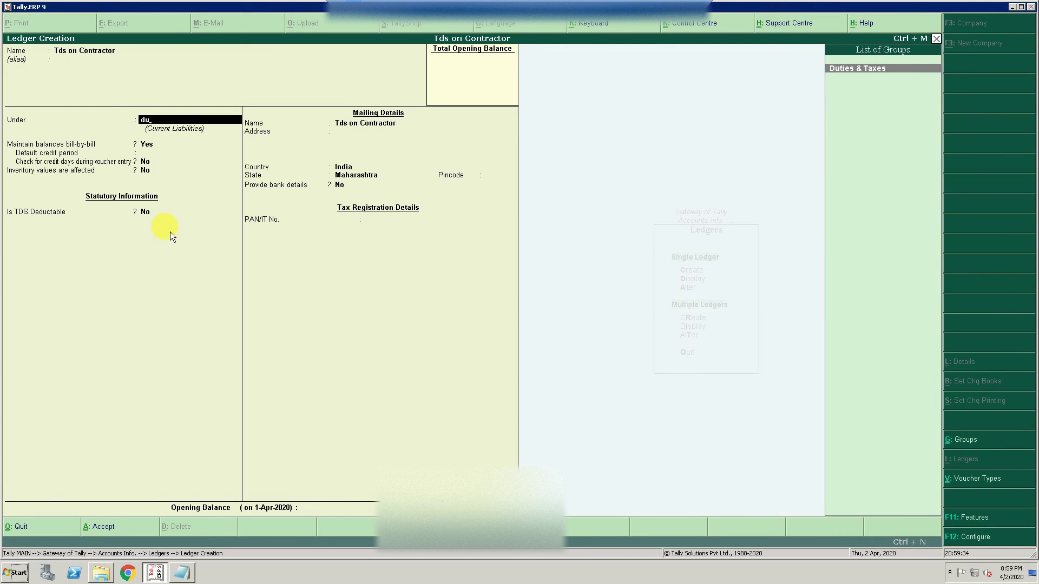
key(Return)
Set the type of duty/tax to TDS and the nature of payment to Payments to Contractors, and save the ledger
key(Down)
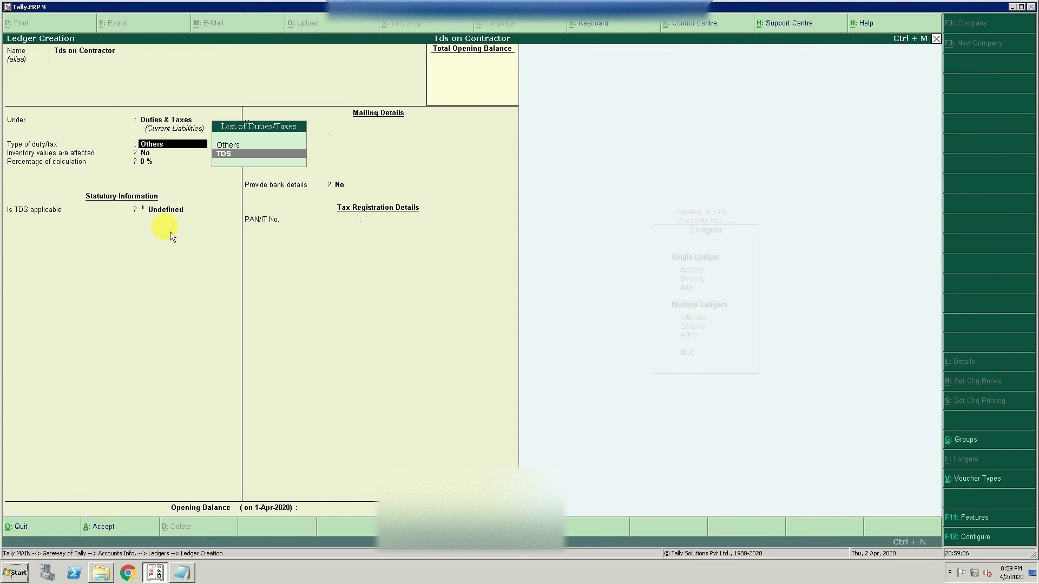
key(Return)
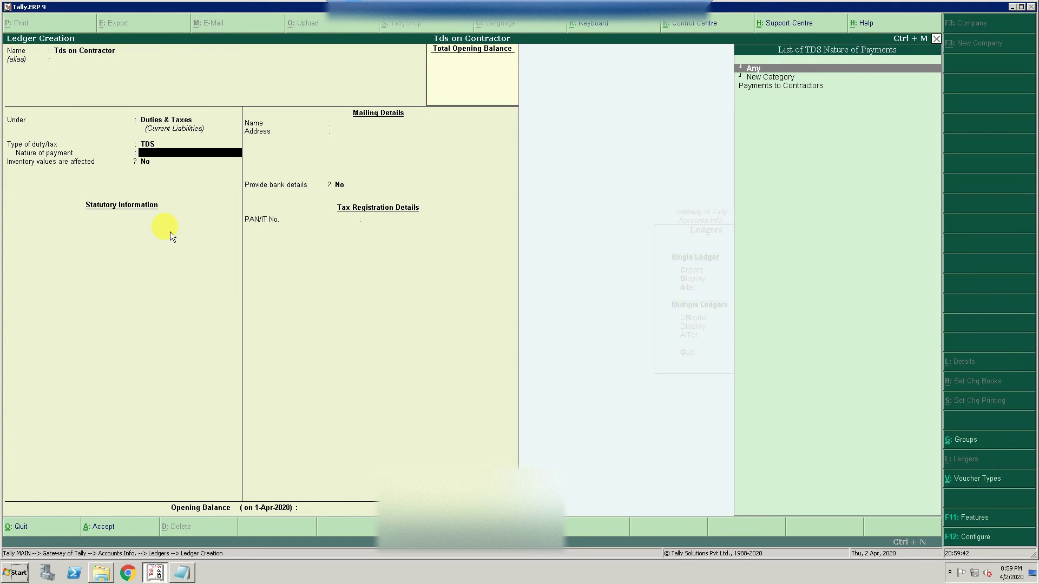
key(Down)
key(Down)
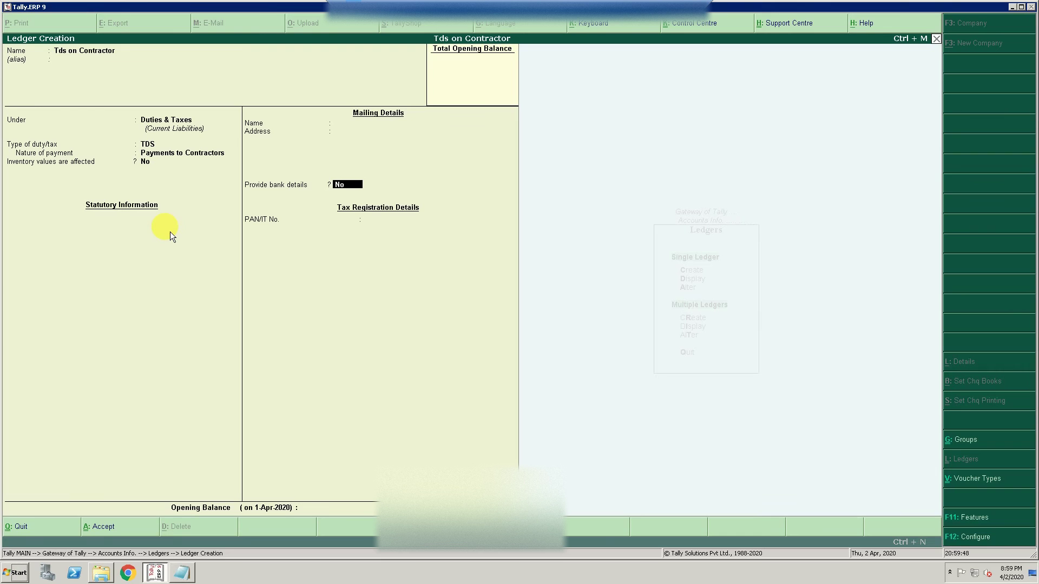
key(ctrl+a)
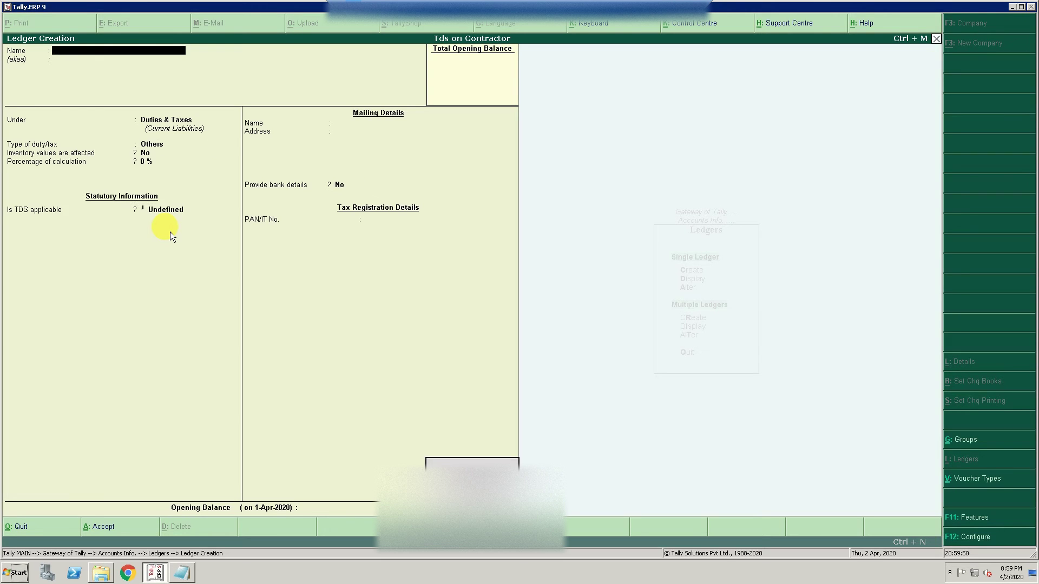
Leave ledger creation and open a new purchase voucher from the accounting vouchers
key(Escape)
key(Escape)
key(Escape)
key(Escape)
key(n)
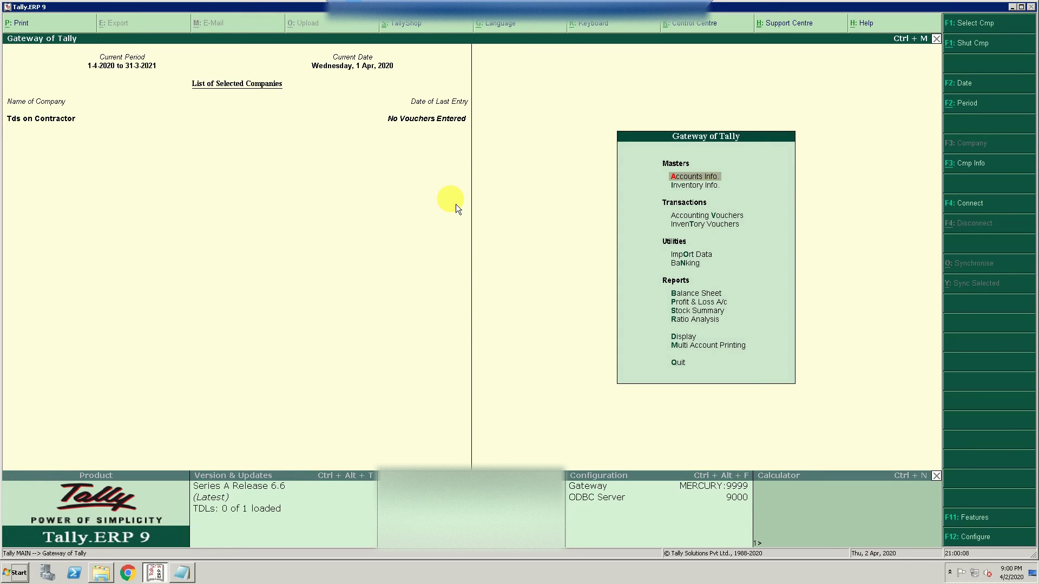
key(Down)
key(Down)
key(Return)
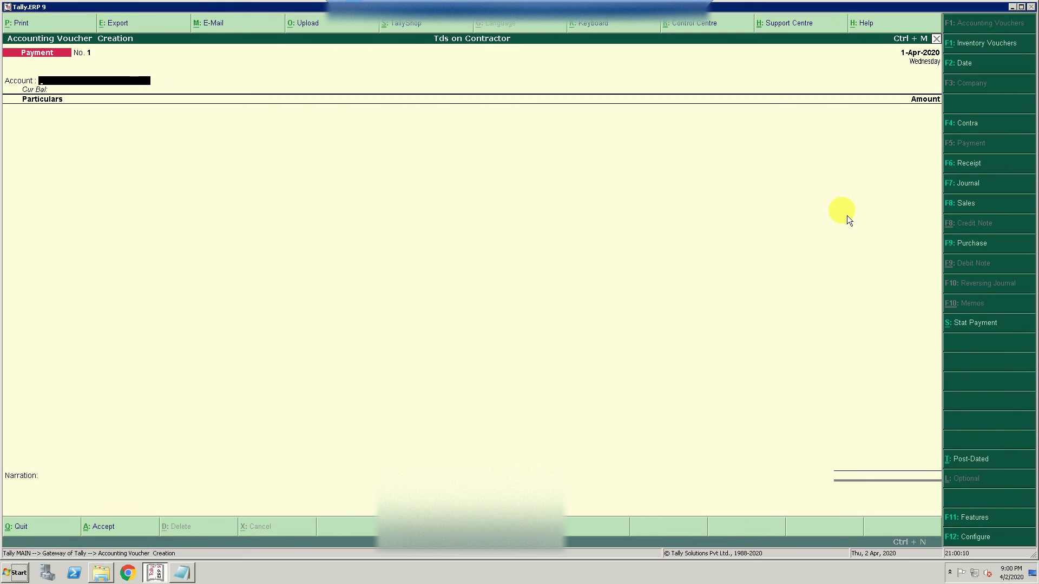
click(971, 244)
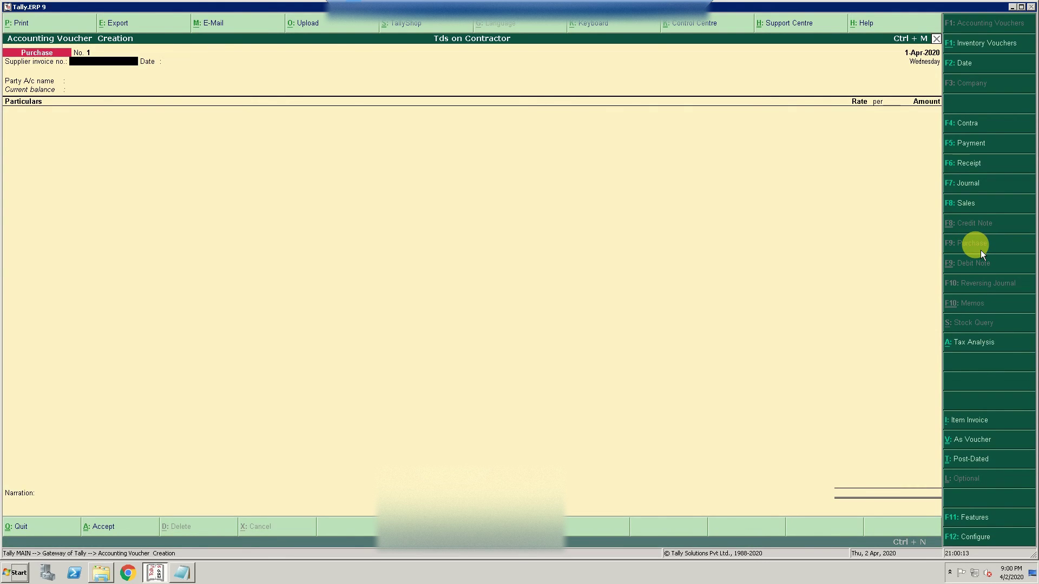
Enter supplier invoice number 1234 dated 1-Apr-2020, choose the contractor as party account, and accept the party details
text(1234)
key(Return)
key(Return)
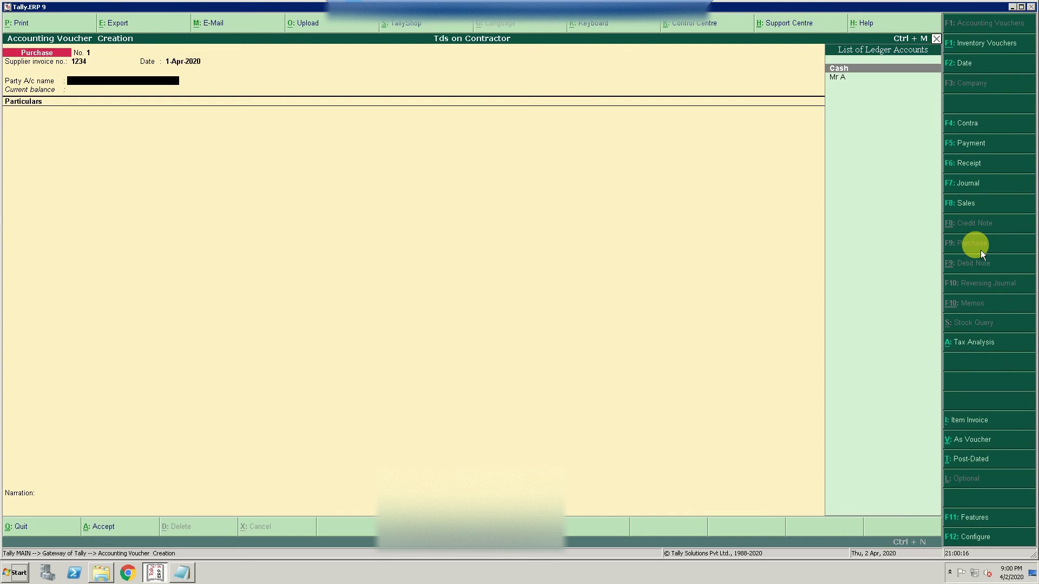
key(Down)
key(Return)
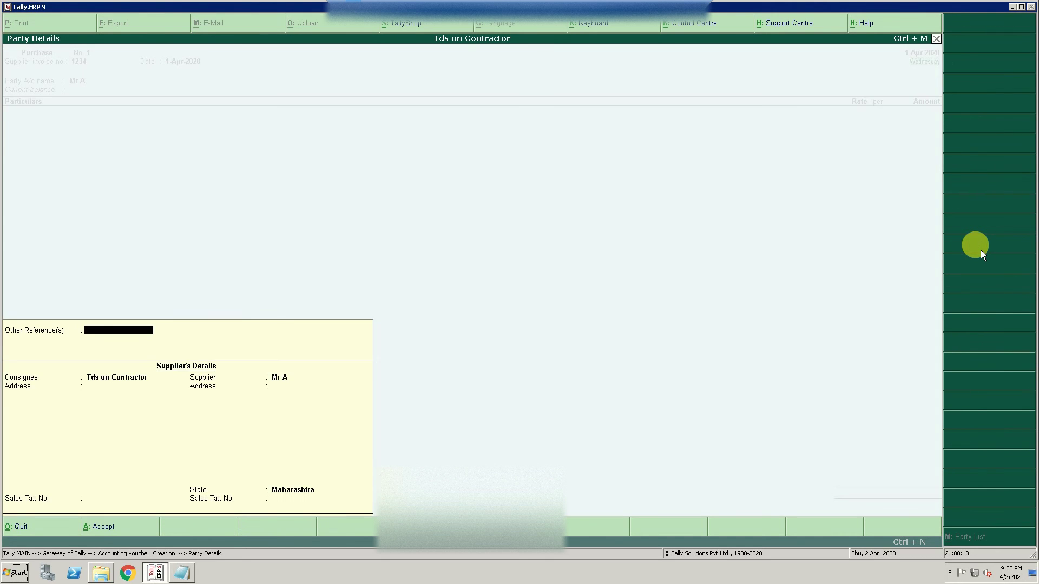
key(ctrl+a)
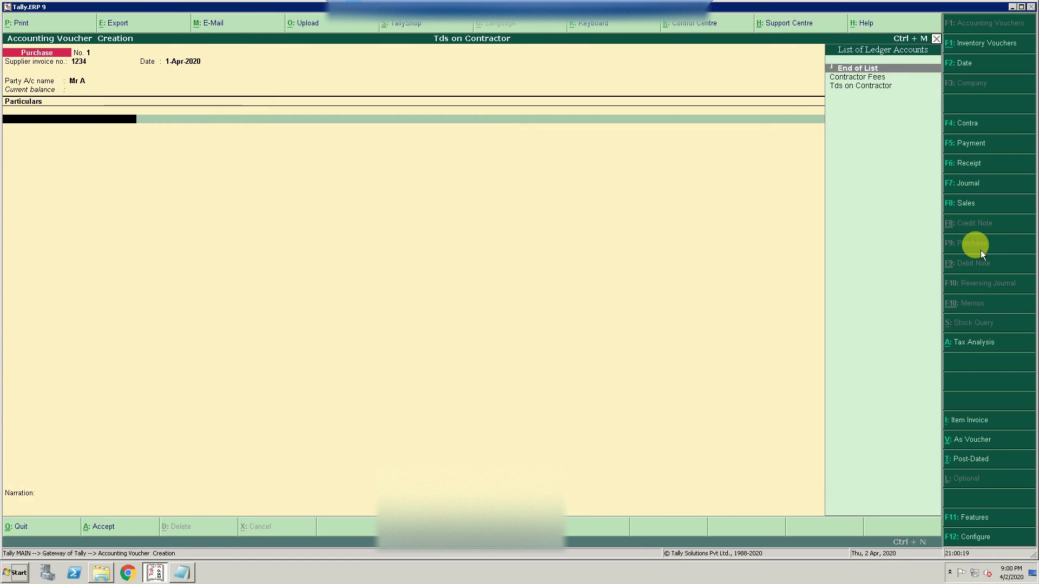
Add a Contractor Fees line of 20000 and a Tds on Contractor line to the purchase voucher
key(Down)
key(Return)
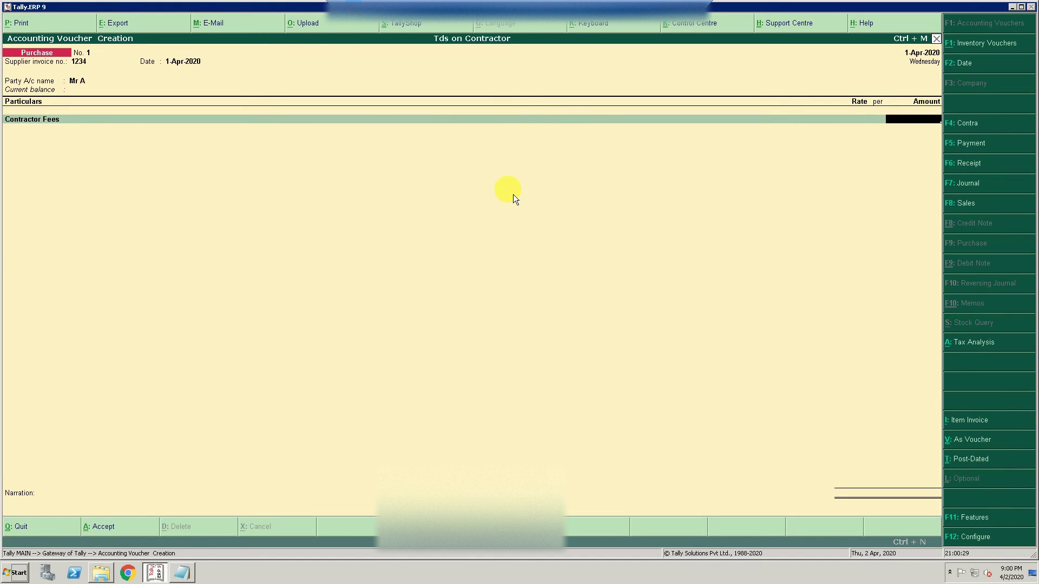
text(20000)
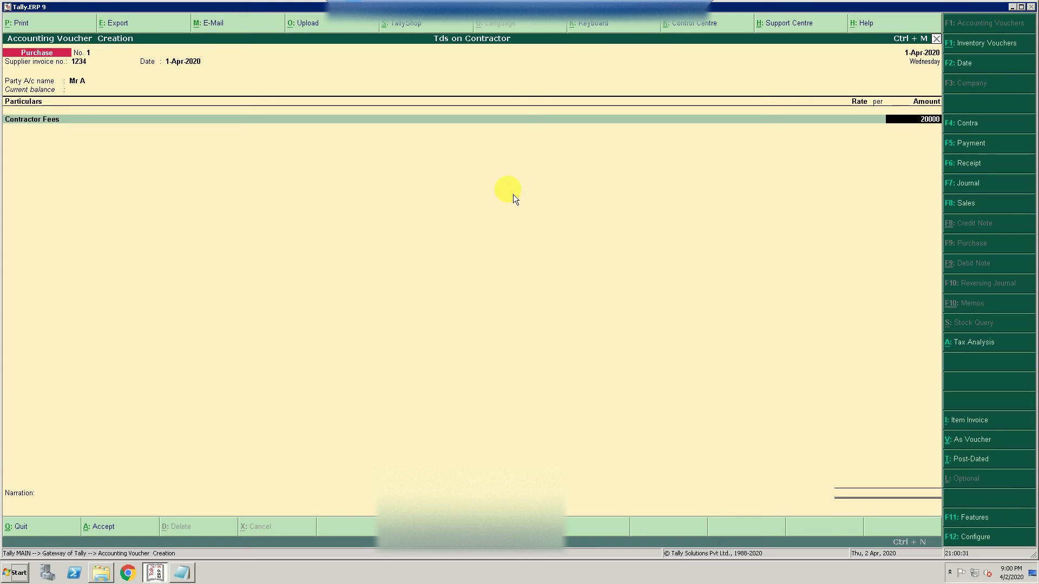
key(Return)
text(Tds)
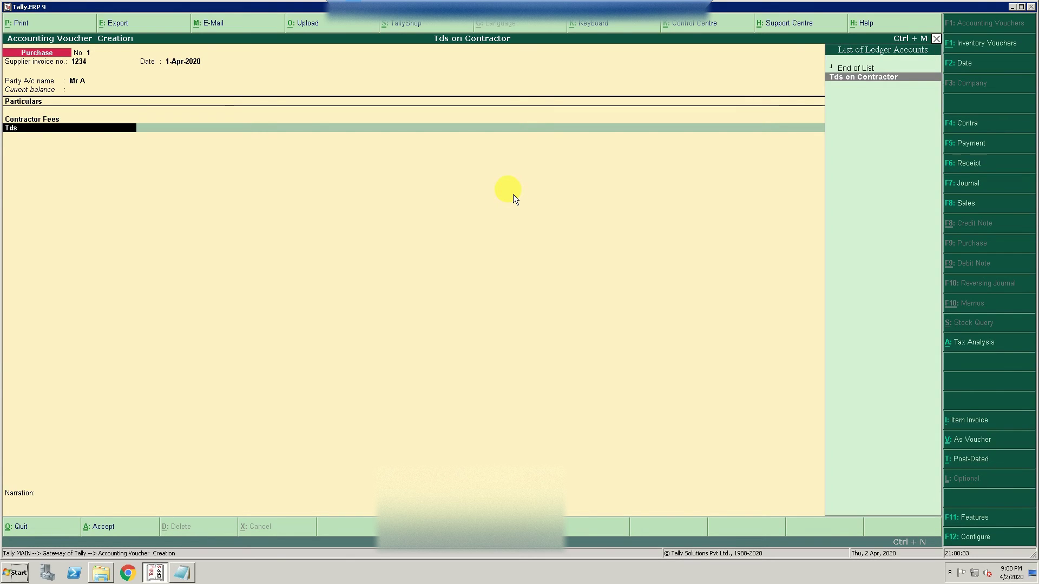
key(Return)
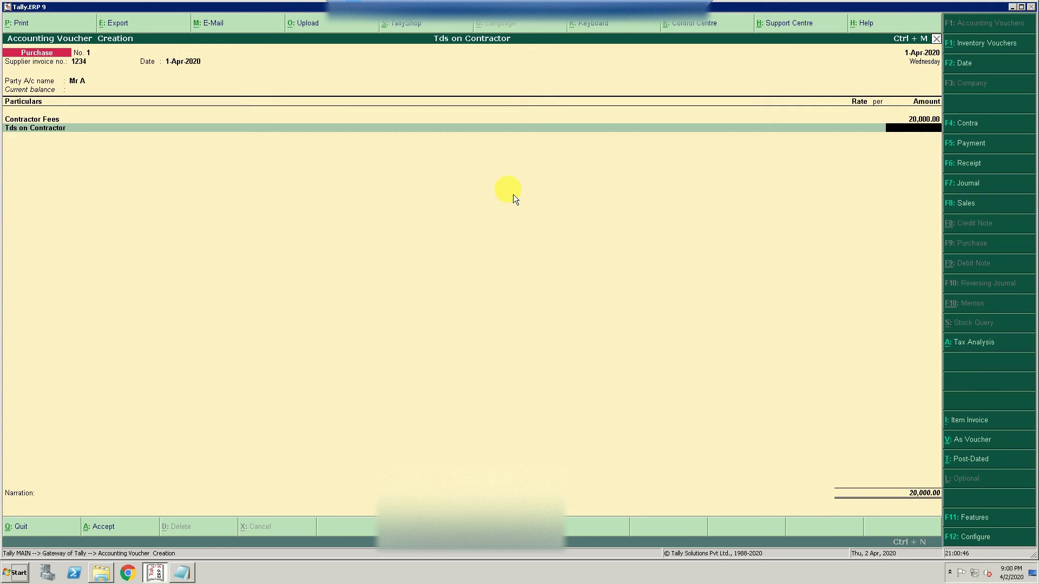
Set the Contractor Fees amount to 35000, accept the TDS deduction, and finish the ledger lines
key(BackSpace)
key(BackSpace)
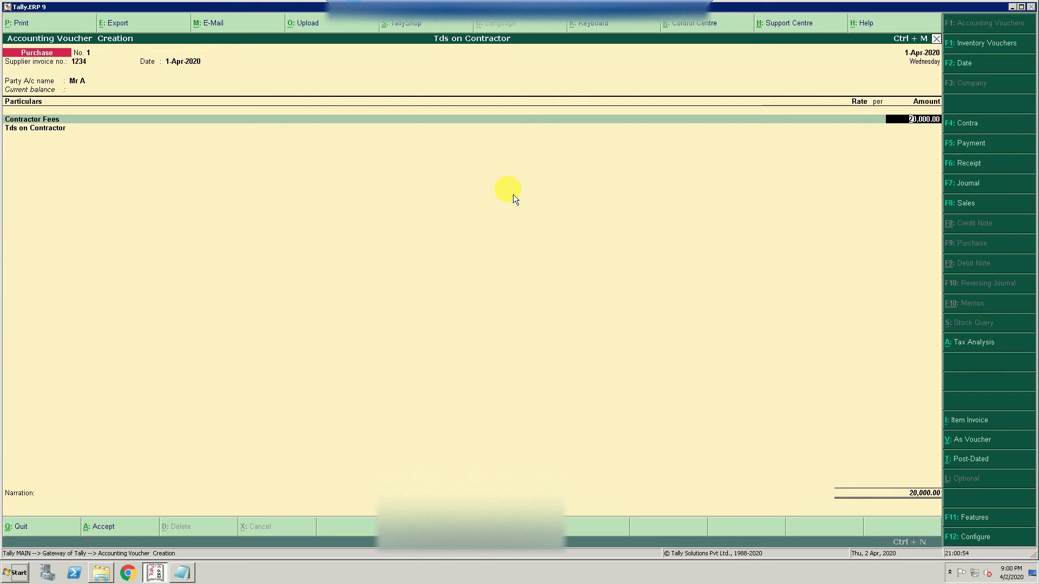
text(35000)
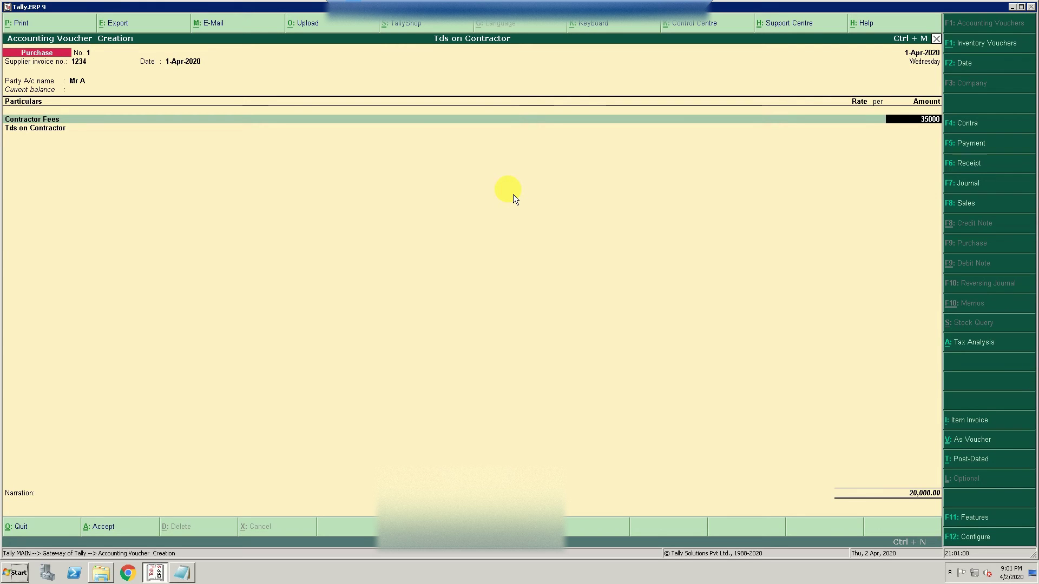
key(Return)
key(Return)
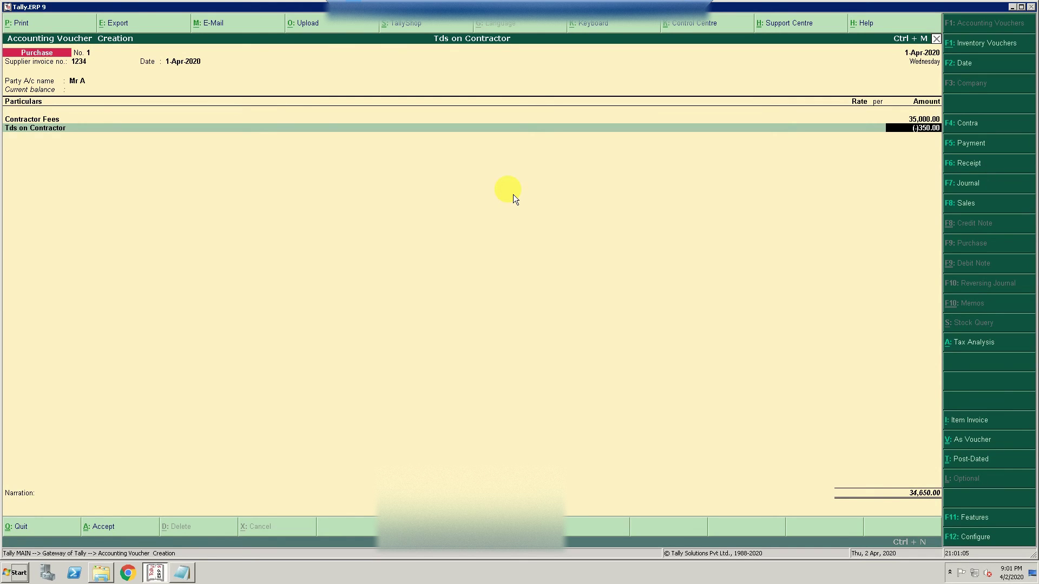
key(Return)
key(Return)
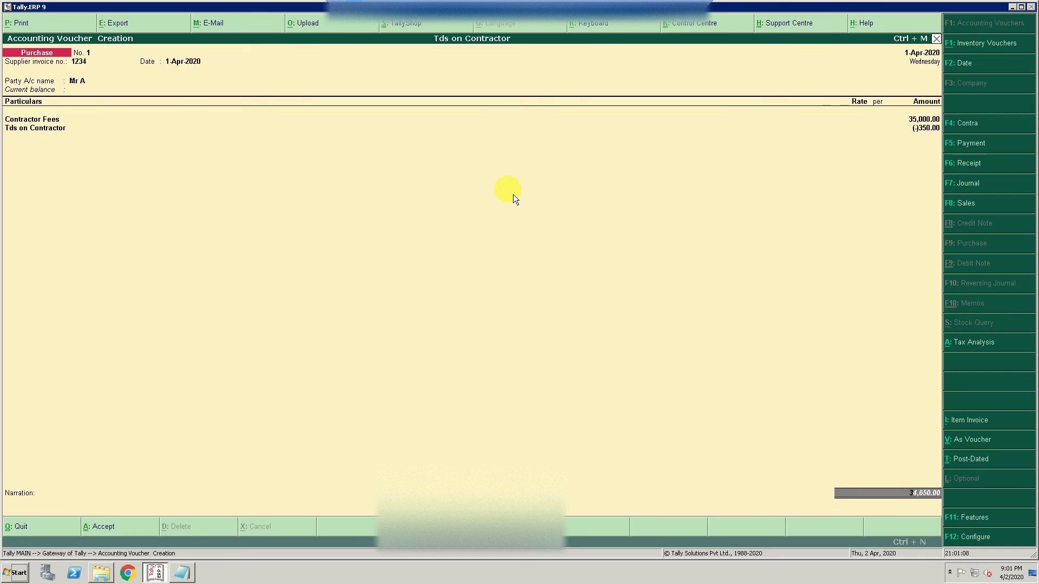
Keep New Ref for both bill-wise entries, 35,000 Cr and 350 Dr, leave the narration blank, and save the purchase voucher
key(Return)
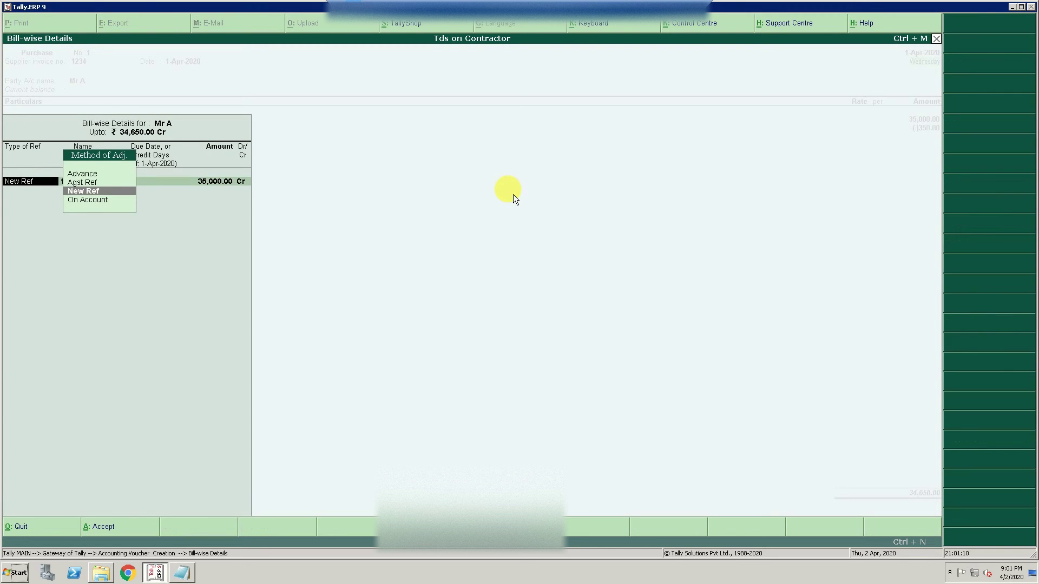
key(Return)
key(Return)
key(Return)
key(Return)
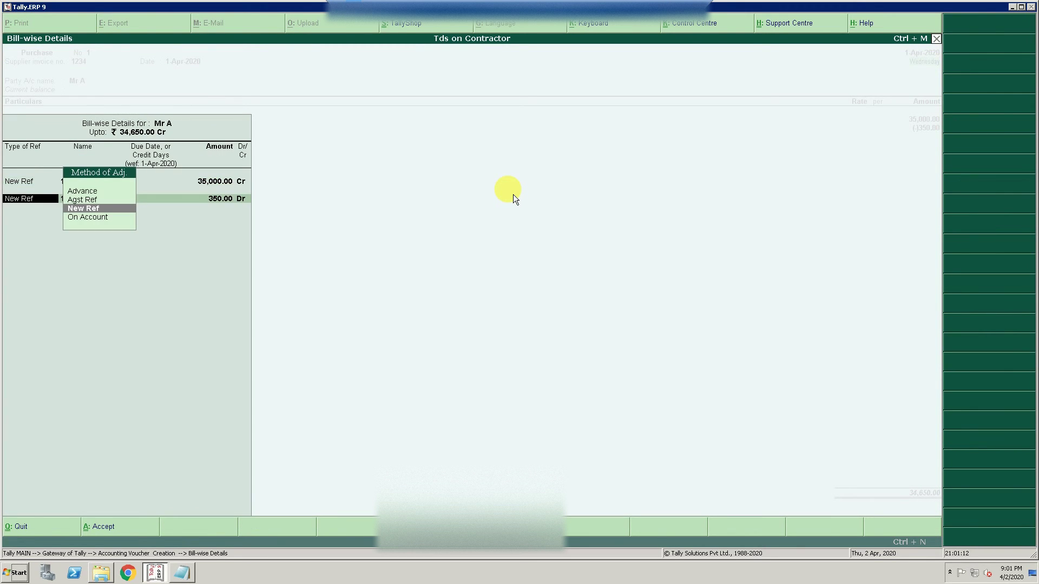
key(Return)
key(Return)
key(Return)
key(Return)
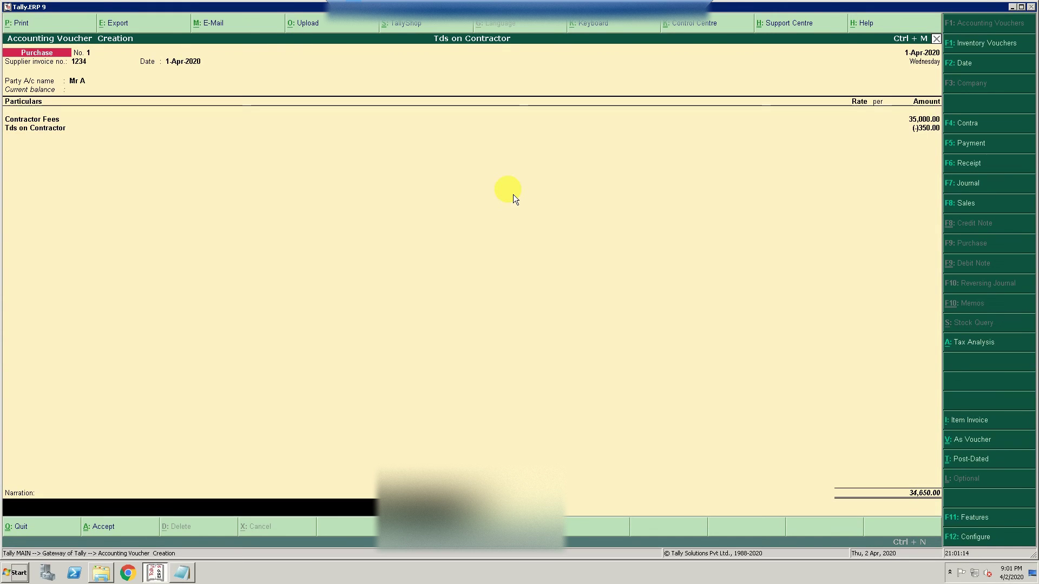
key(Return)
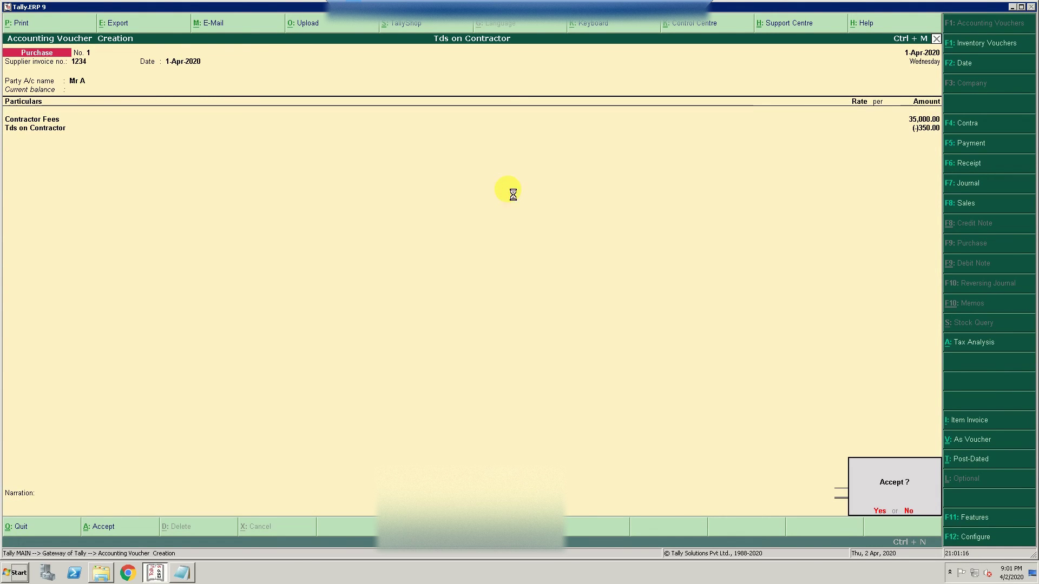
key(Return)
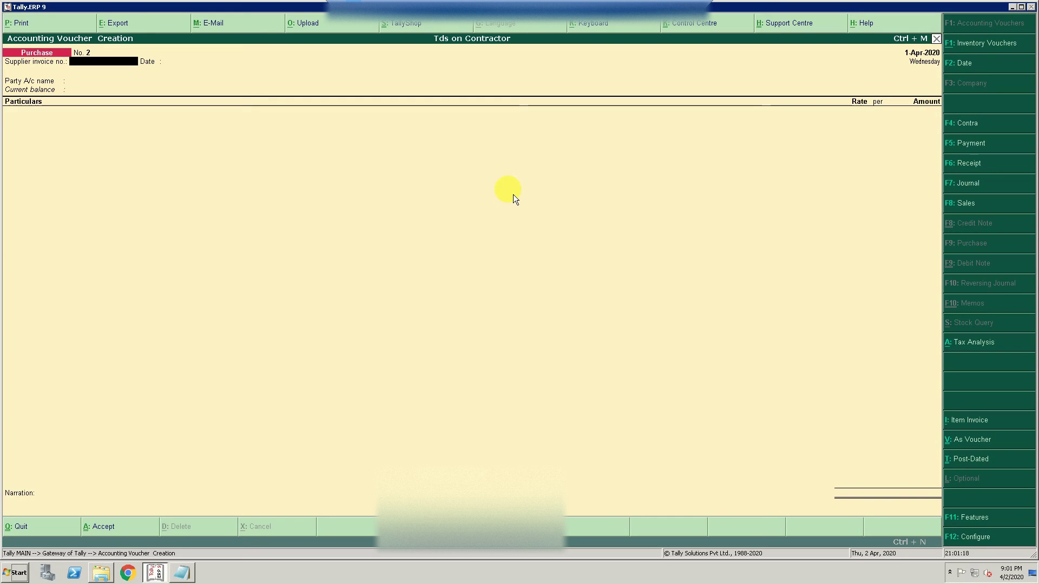
Start a journal voucher in place of the purchase voucher and debit Contractor Fees with 40,000
key(Escape)
key(Return)
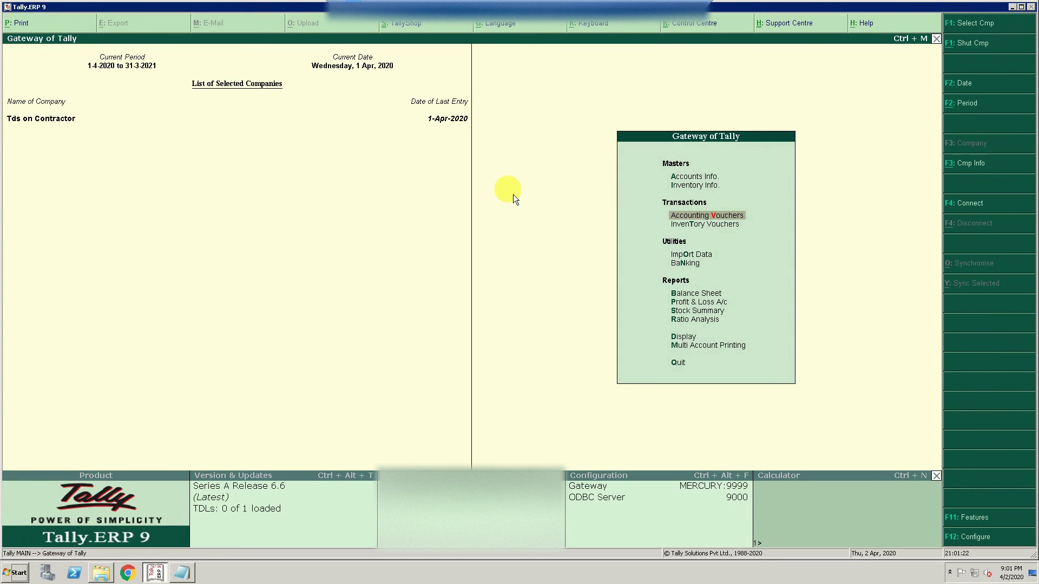
key(Return)
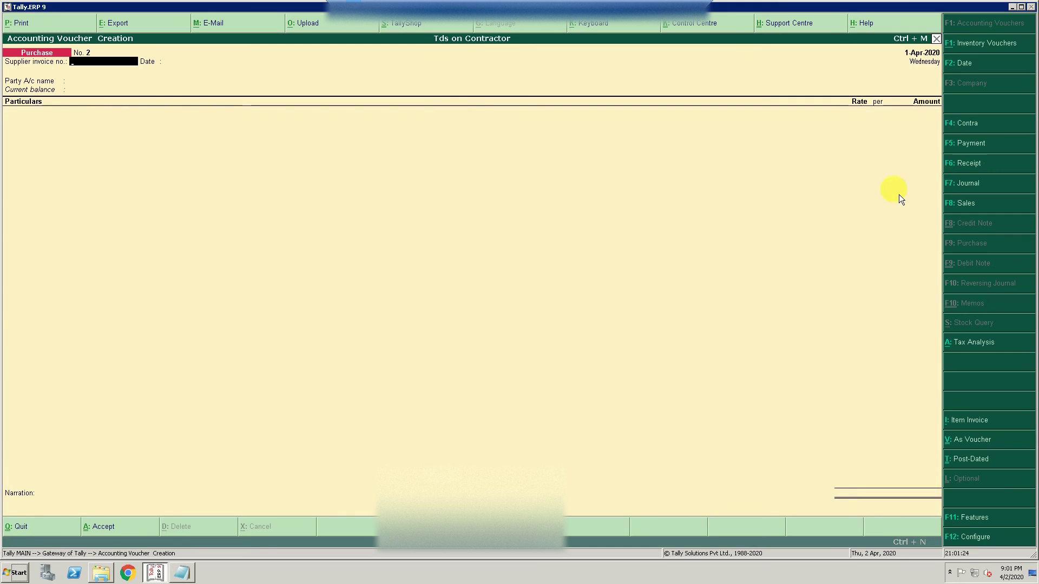
click(980, 193)
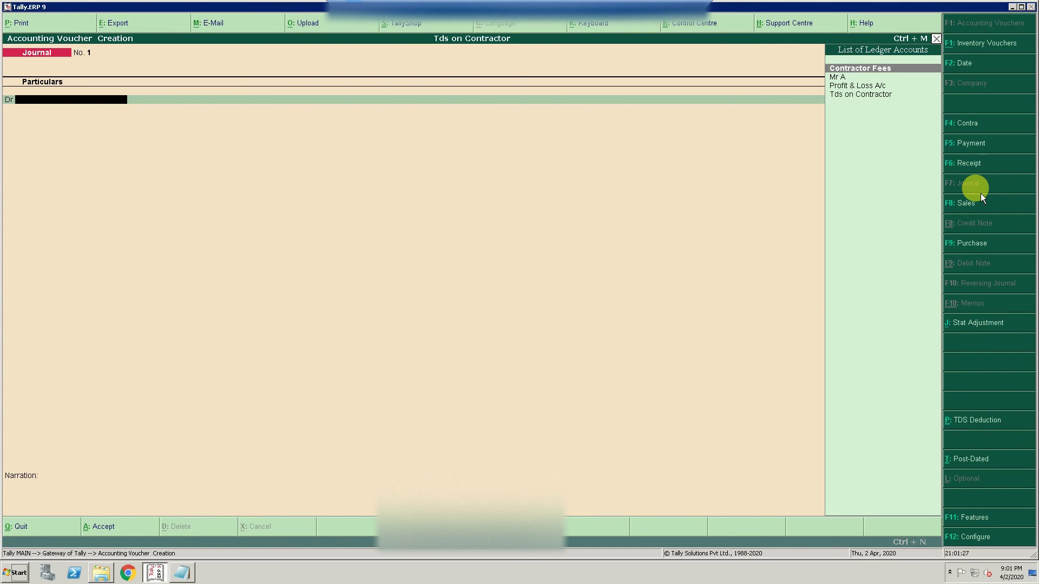
key(Down)
key(Down)
key(Down)
key(Up)
key(Up)
key(Up)
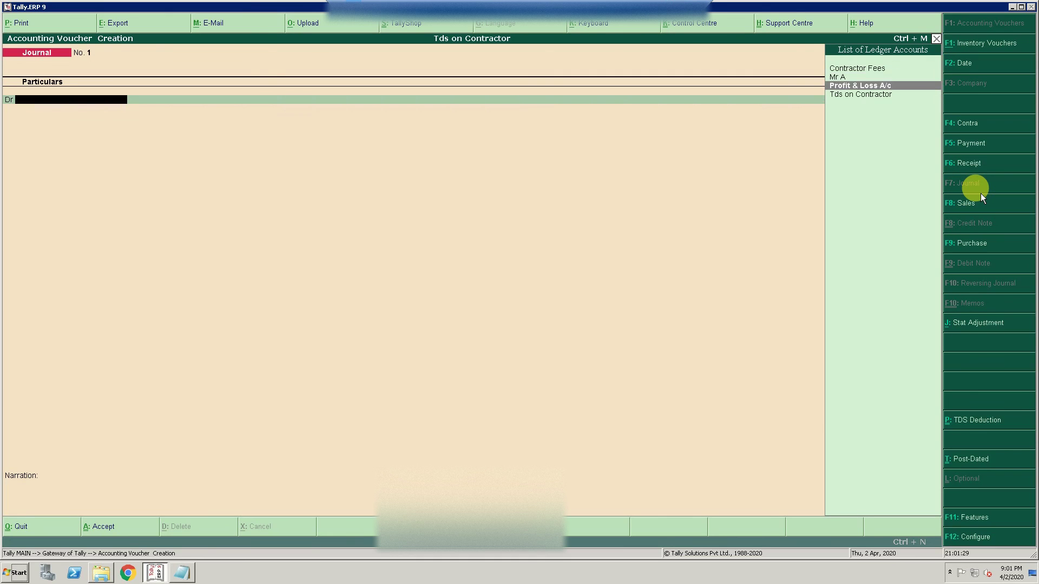
key(Return)
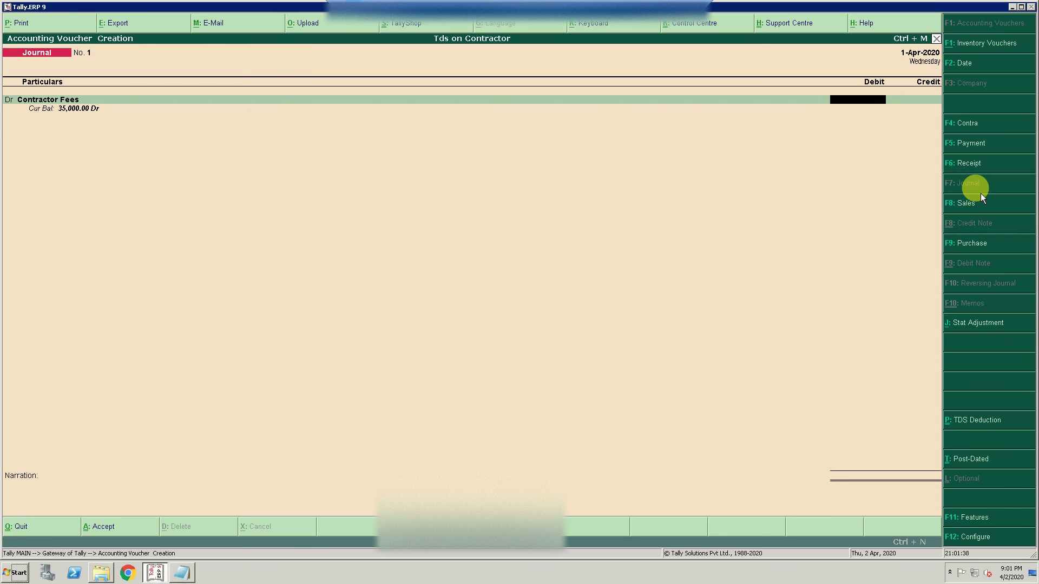
text(0000)
key(Return)
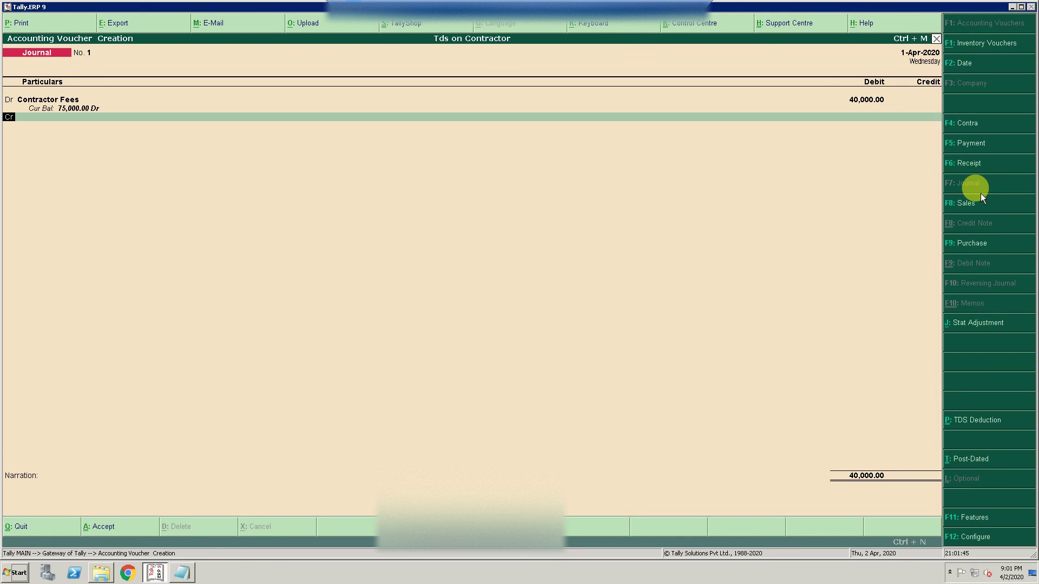
Credit the contractor's party ledger in the journal voucher with 39,600
key(Return)
text(Mr)
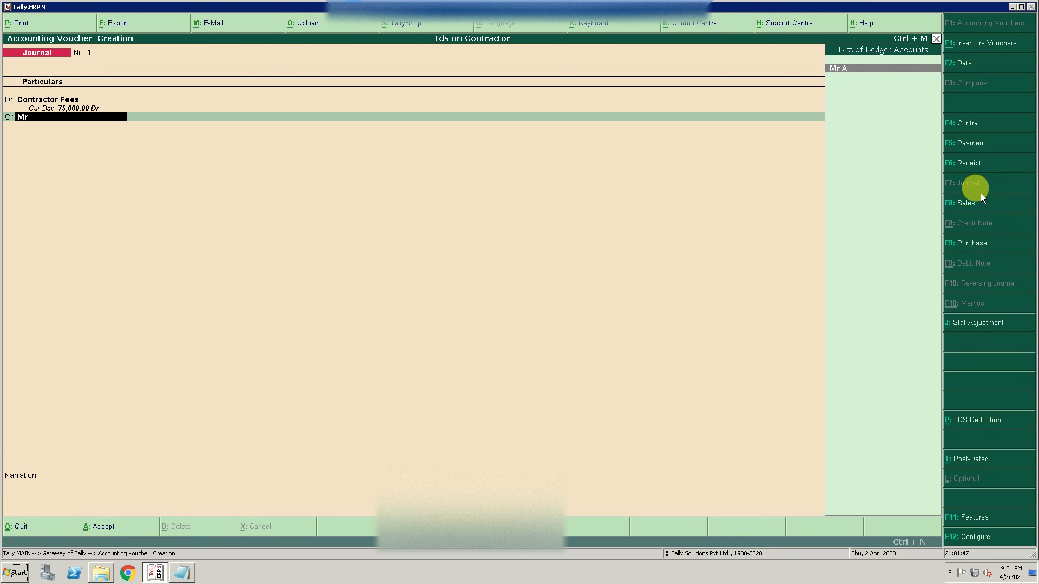
key(Return)
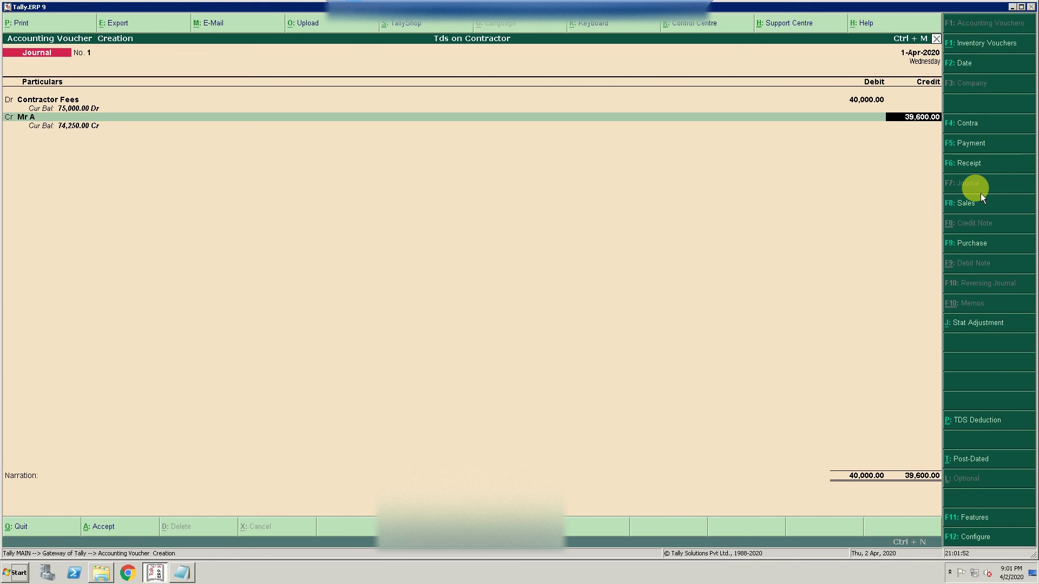
key(Return)
Accept the contractor's bill-wise details as New Ref 1 for 40,000 Cr and New Ref 1 for 400 Dr
key(Return)
key(Return)
key(Return)
key(Return)
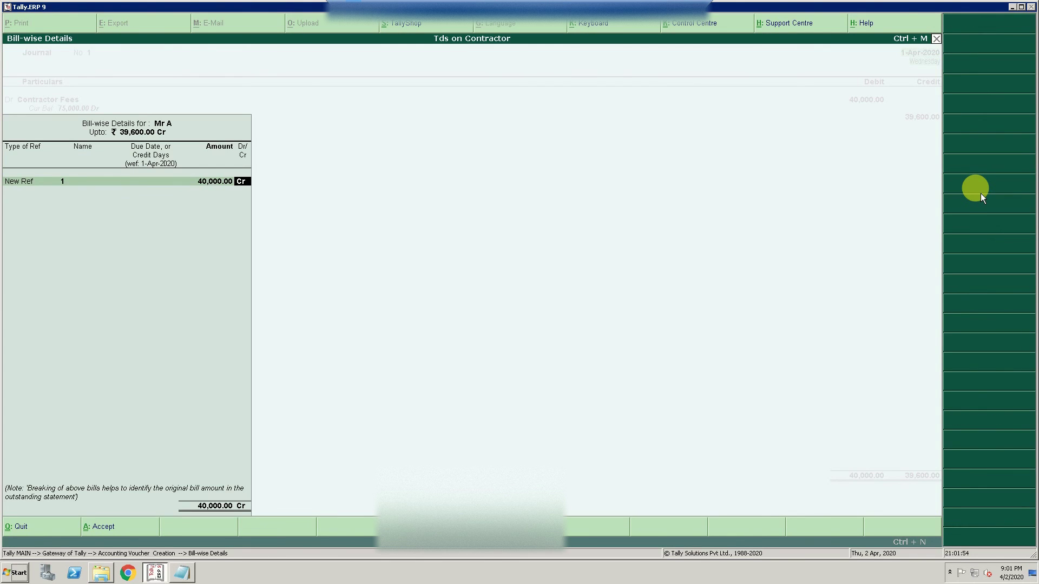
key(Return)
key(Return)
key(Return)
key(Return)
key(Return)
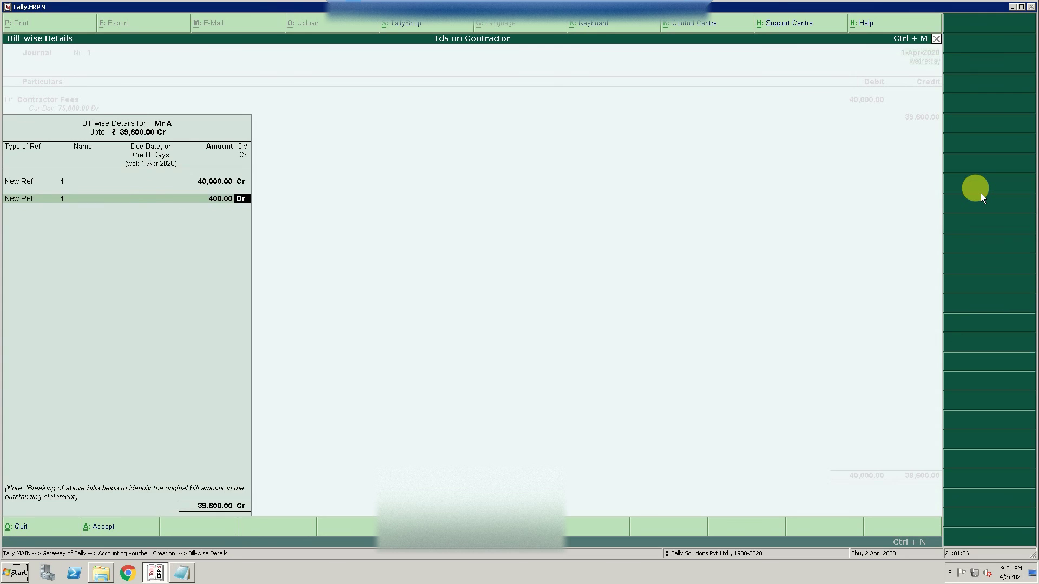
key(Return)
key(Return)
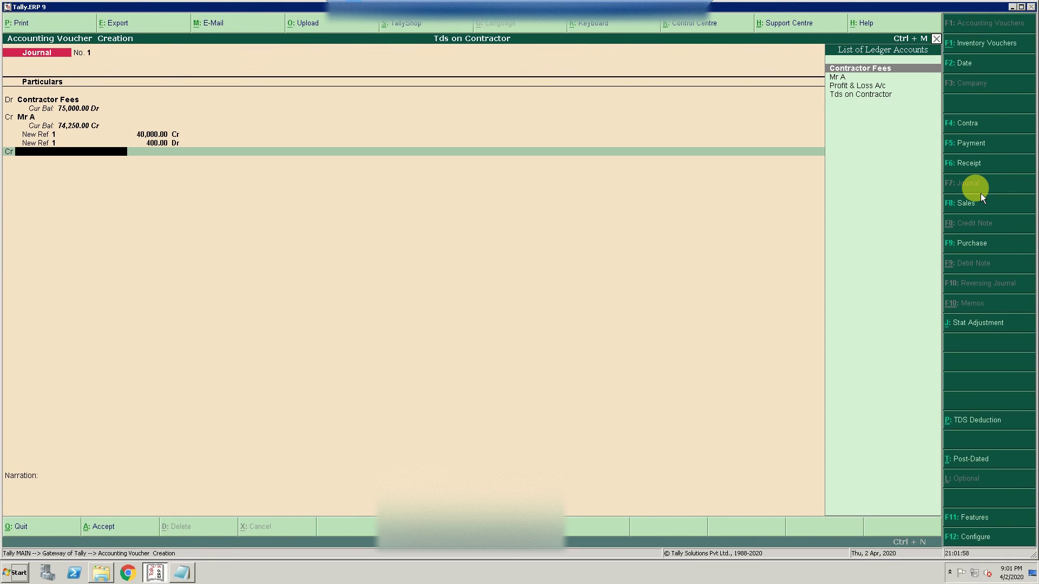
Credit Tds on Contractor with 400, leave the narration blank, save the journal voucher, and exit voucher entry
text(Tds)
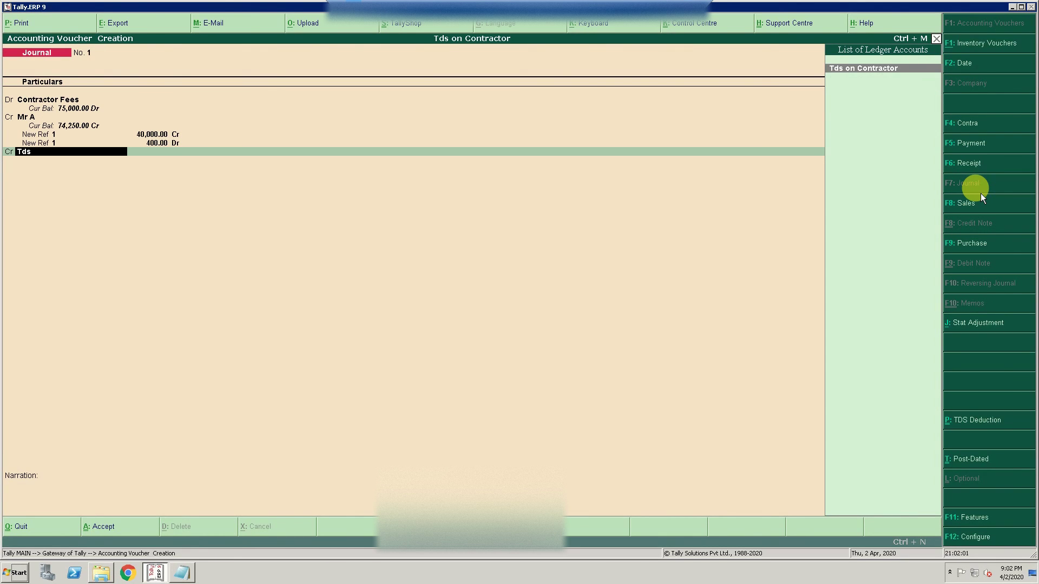
key(Return)
key(Return)
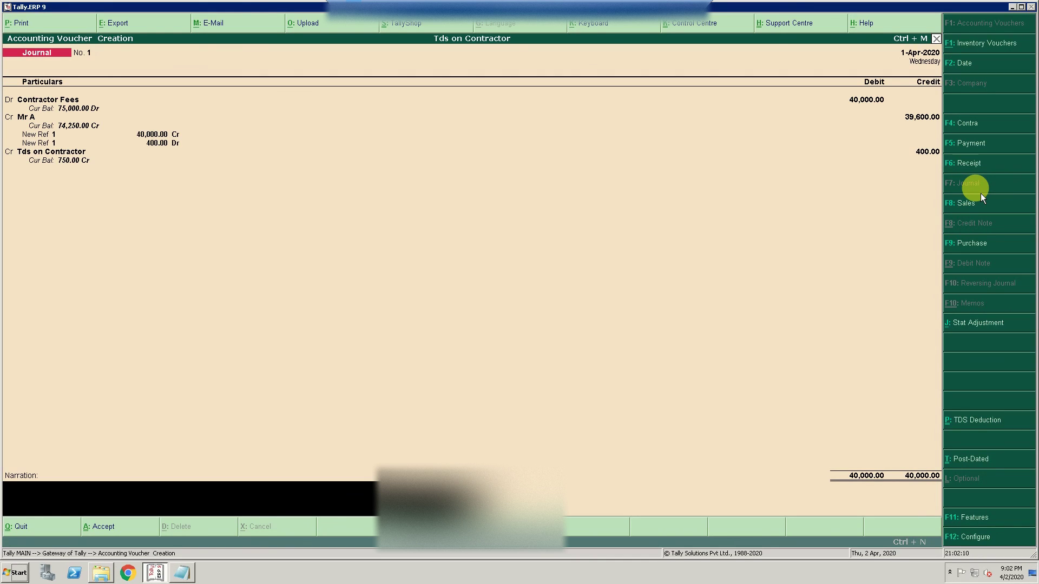
key(Return)
key(Return)
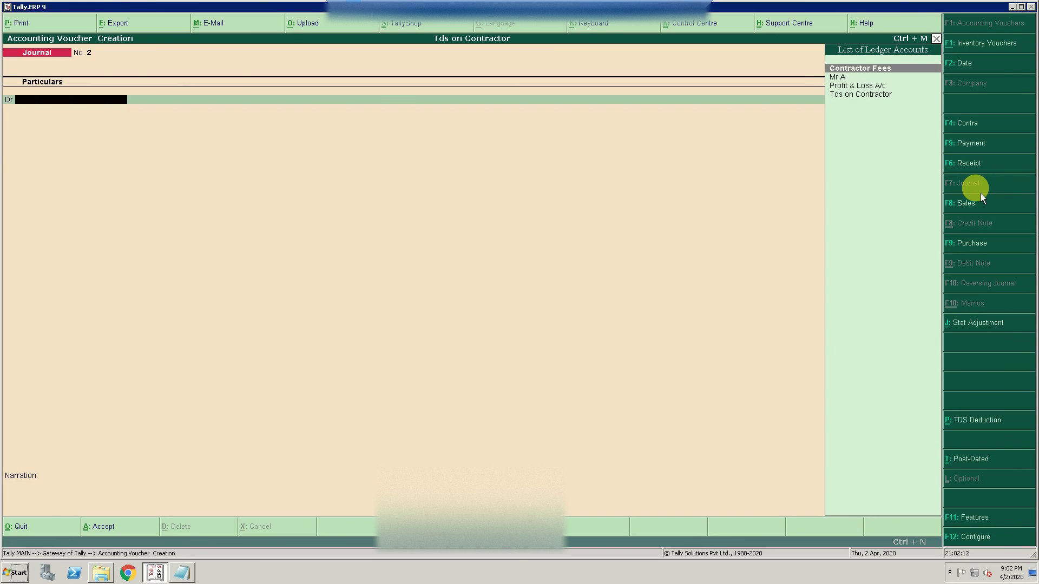
key(Escape)
key(Return)
key(Escape)
key(Escape)
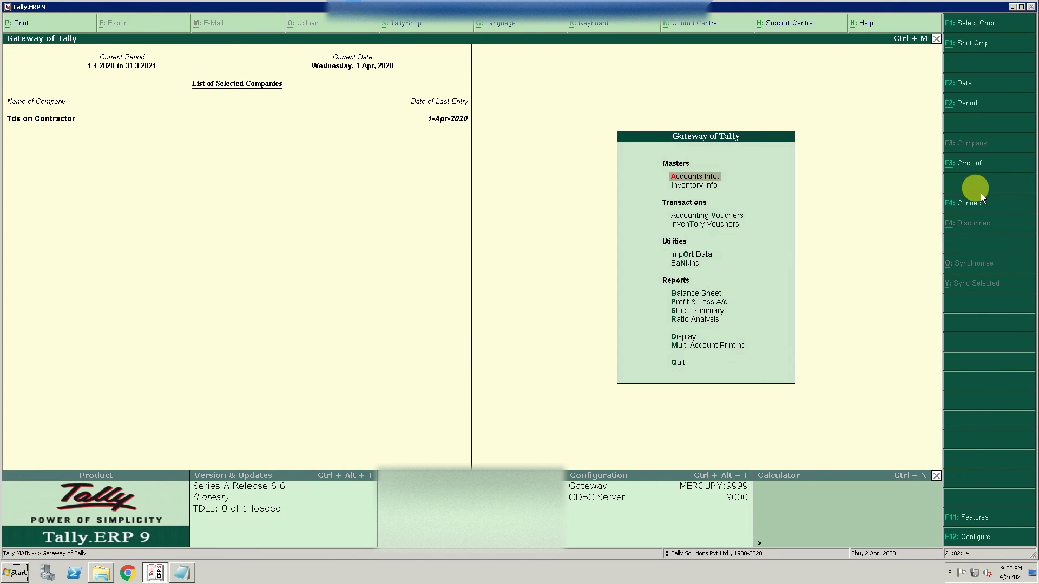
Review the contractor's ledger vouchers in the account books, and return to the Gateway of Tally
key(d)
key(a)
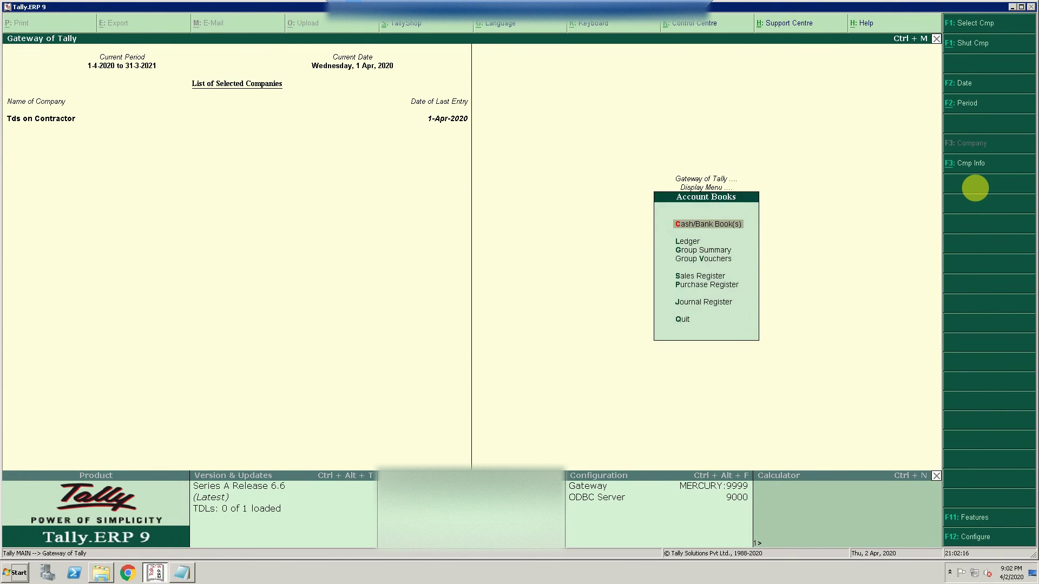
key(l)
key(Down)
key(Down)
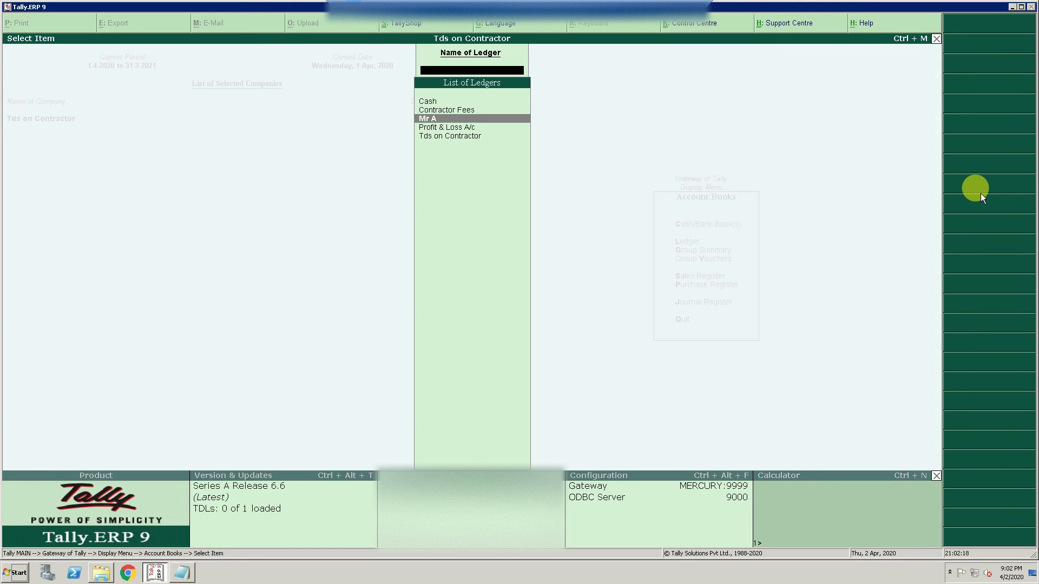
key(Return)
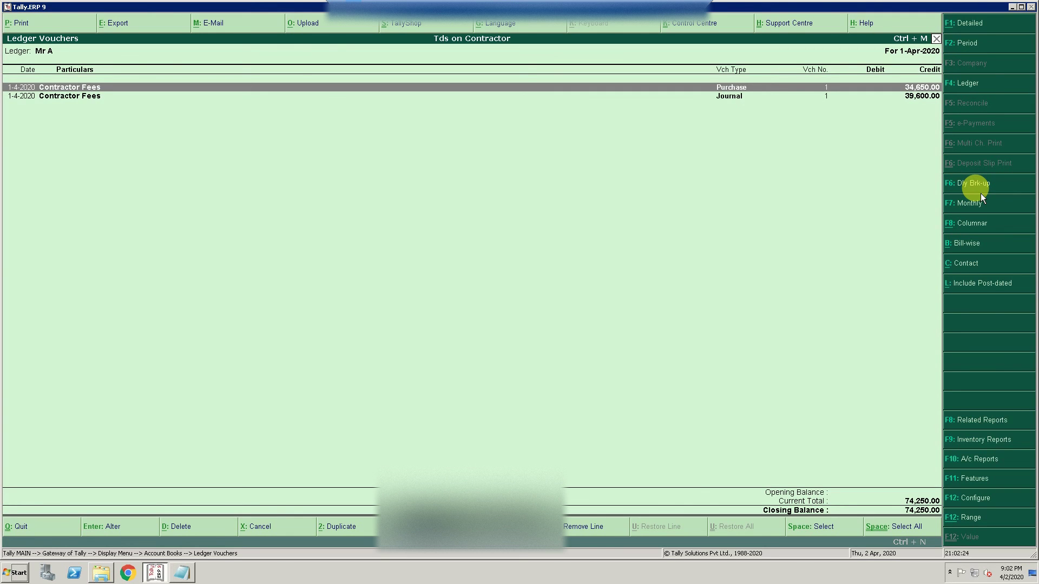
key(Escape)
key(Escape)
key(Escape)
key(Escape)
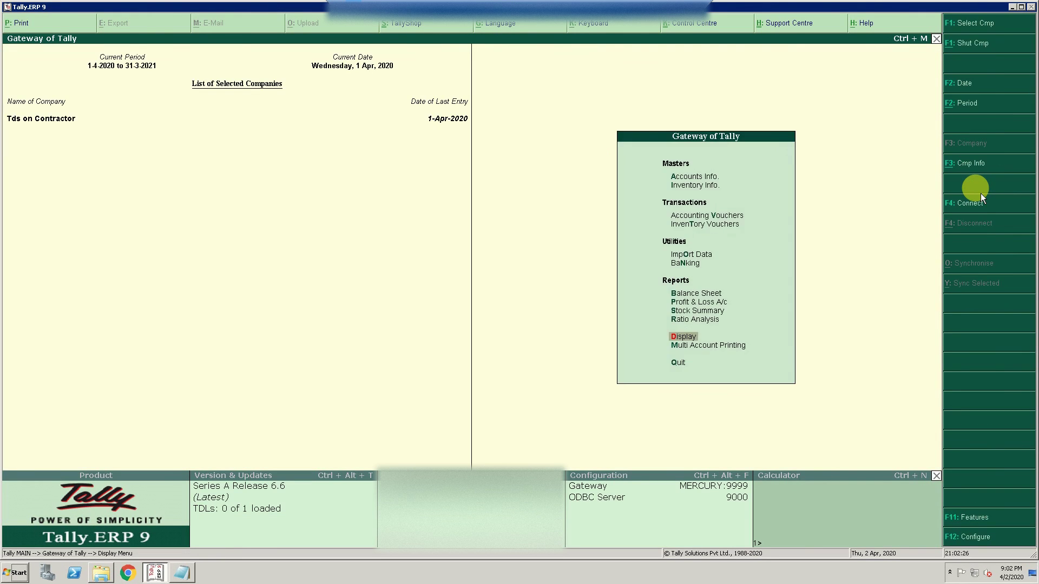
key(Escape)
key(Escape)
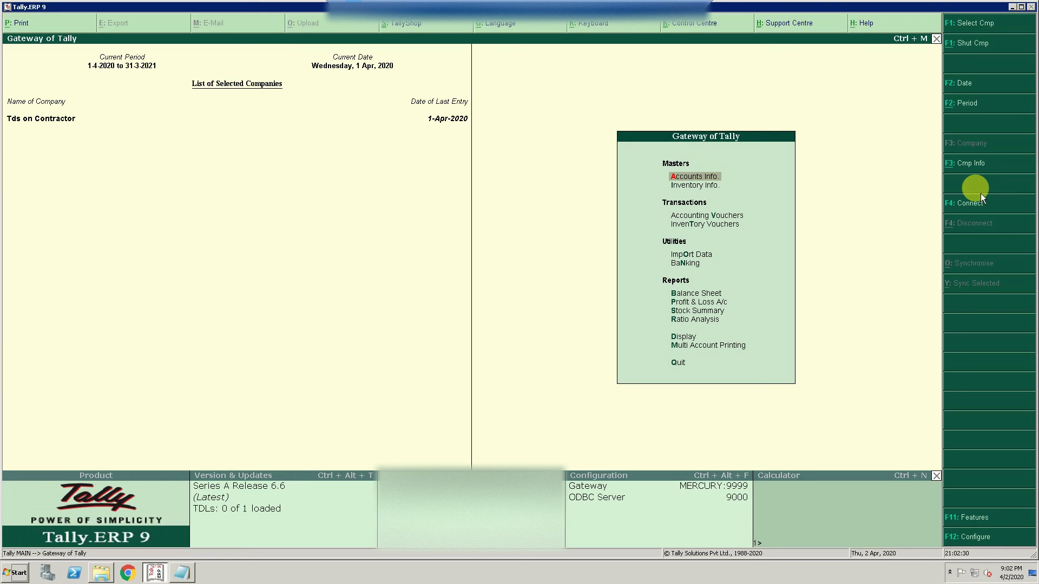
Display the Form 26Q return from the statutory TDS reports
key(d)
key(Down)
key(Down)
key(Down)
key(Down)
key(Down)
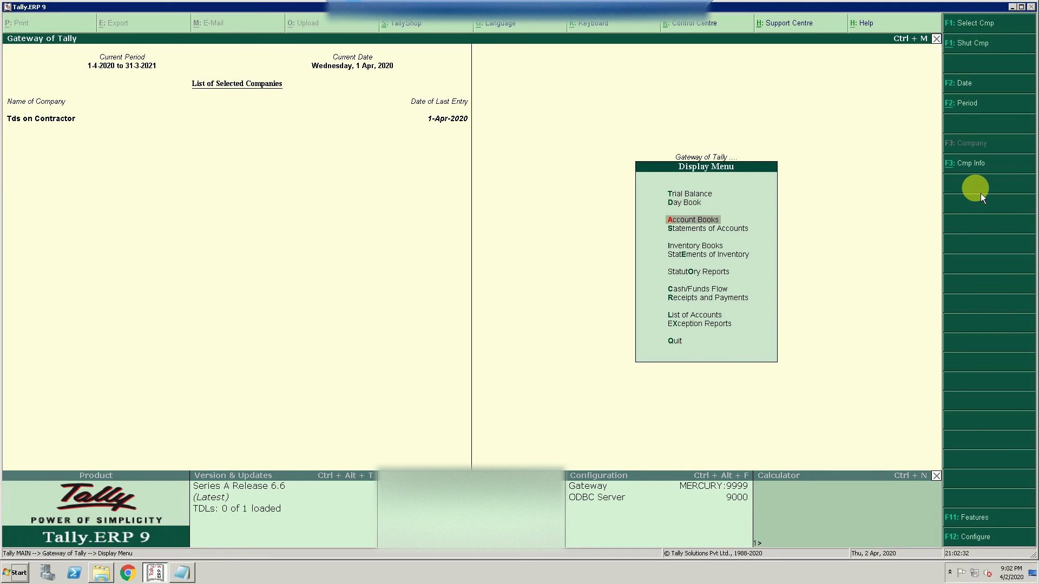
key(Return)
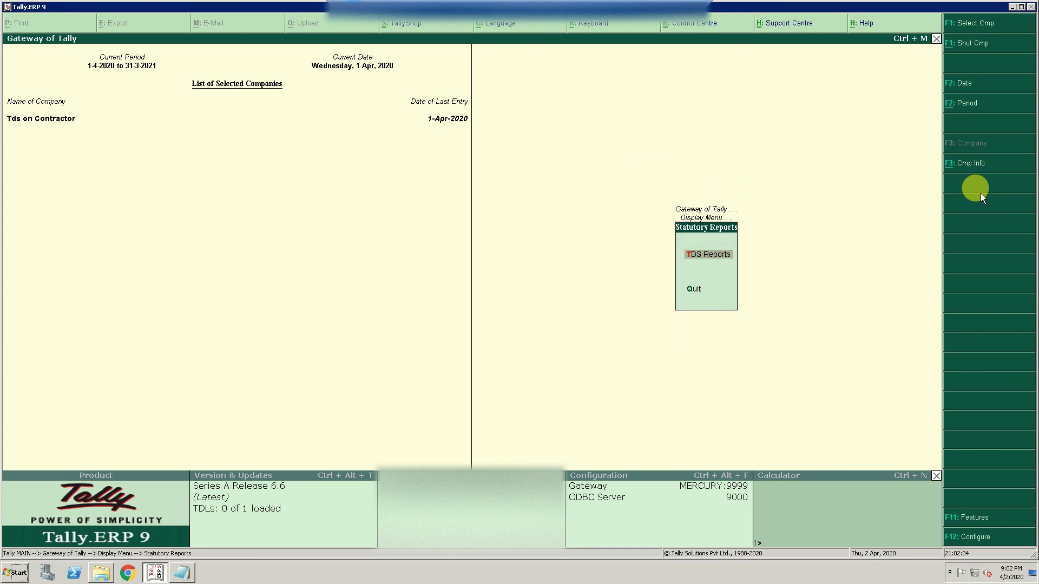
key(Return)
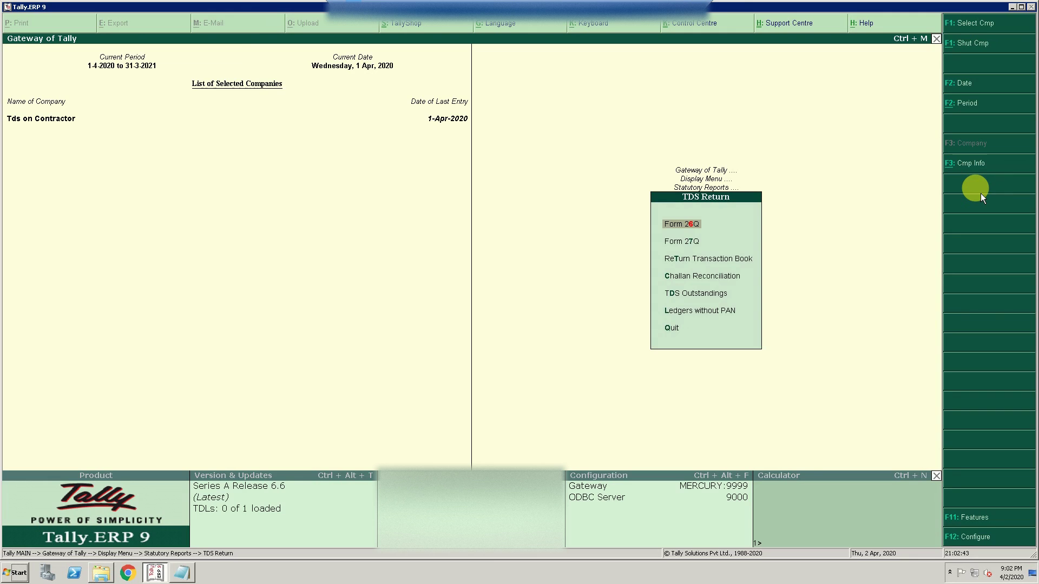
key(Down)
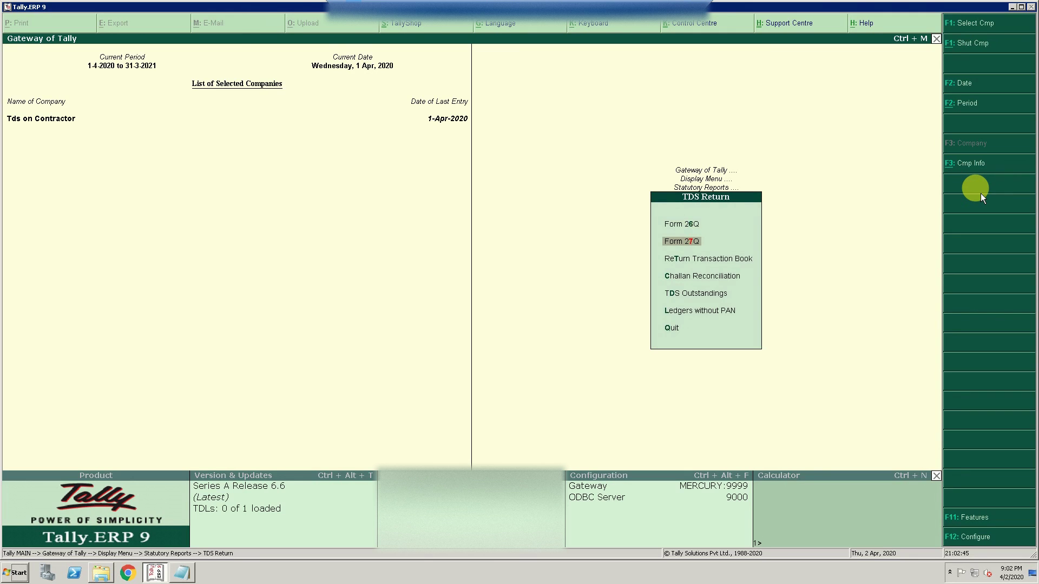
key(Up)
key(Return)
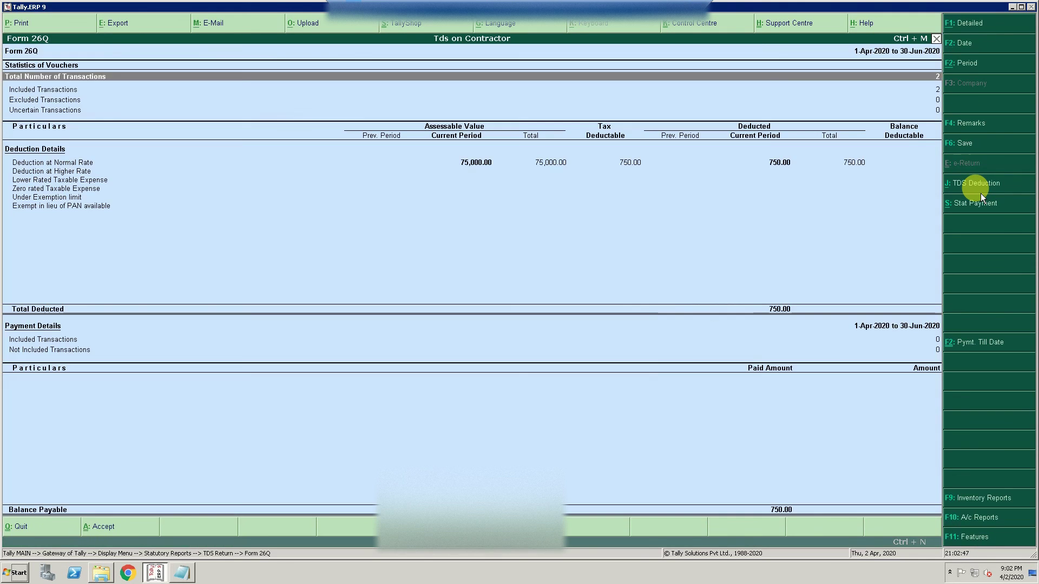
Drill down into Deduction at Normal Rate in Form 26Q and show its details category-wise
key(Down)
key(Down)
key(Down)
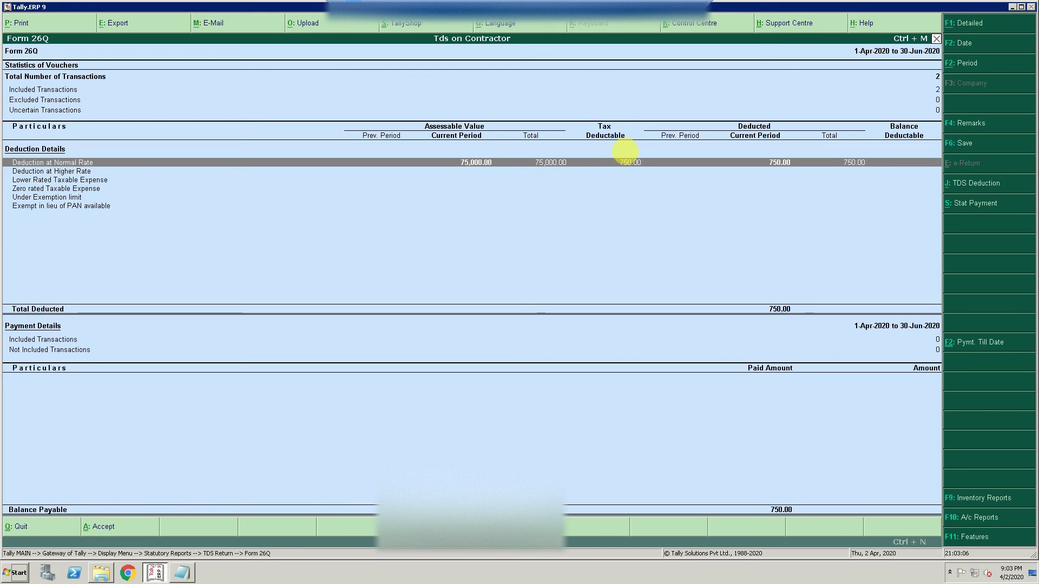
click(634, 178)
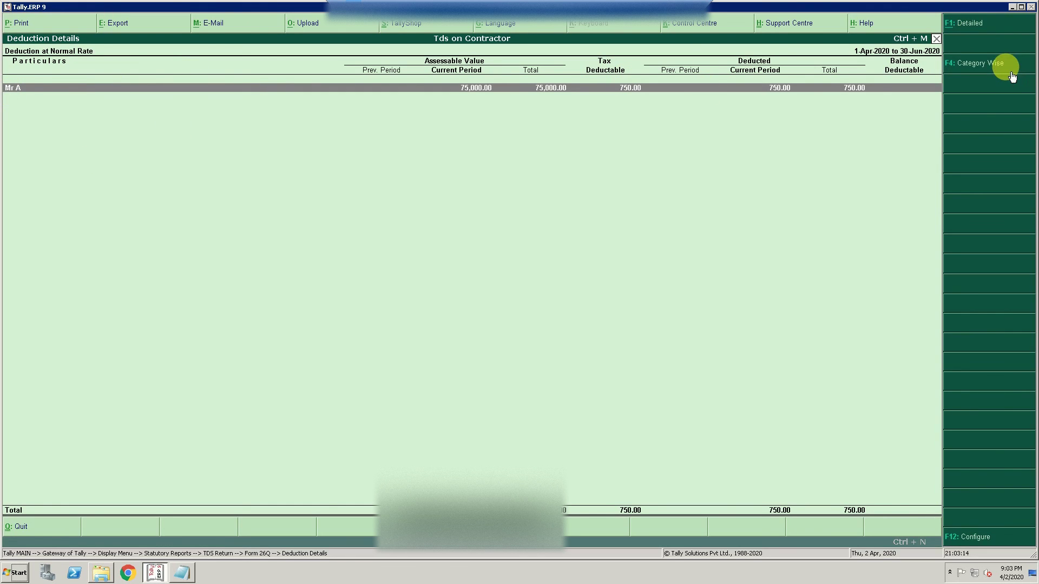
click(980, 63)
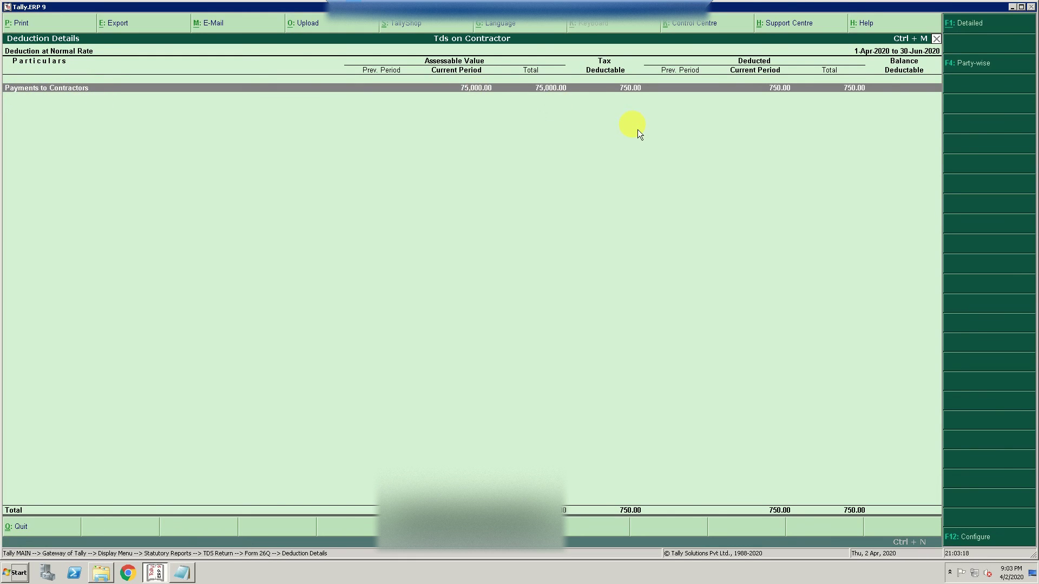
Examine the purchase and journal vouchers under Payments to Contractors, and return to the Gateway of Tally
key(Return)
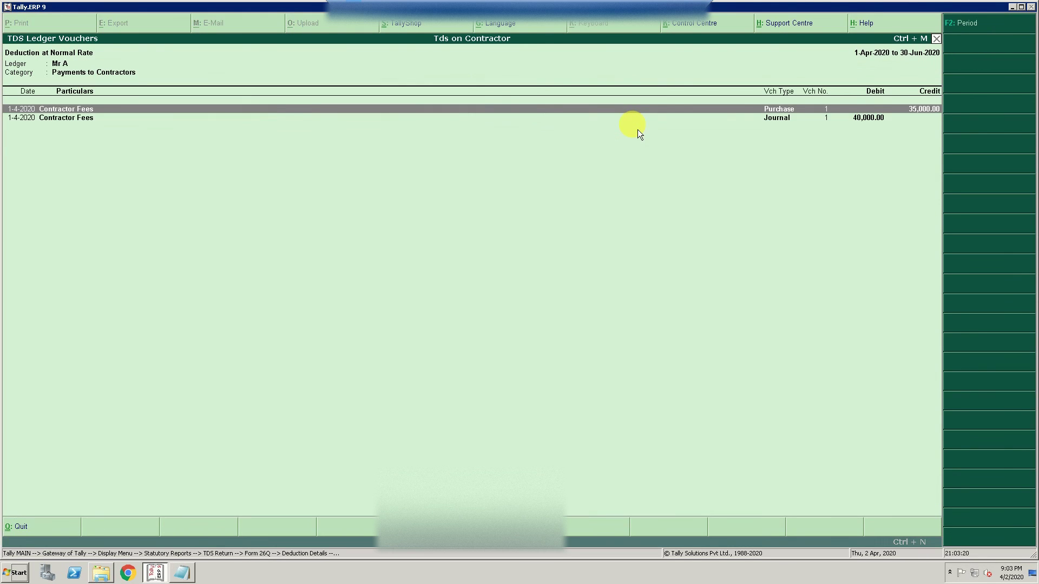
key(Down)
key(Up)
key(Down)
key(Up)
key(Down)
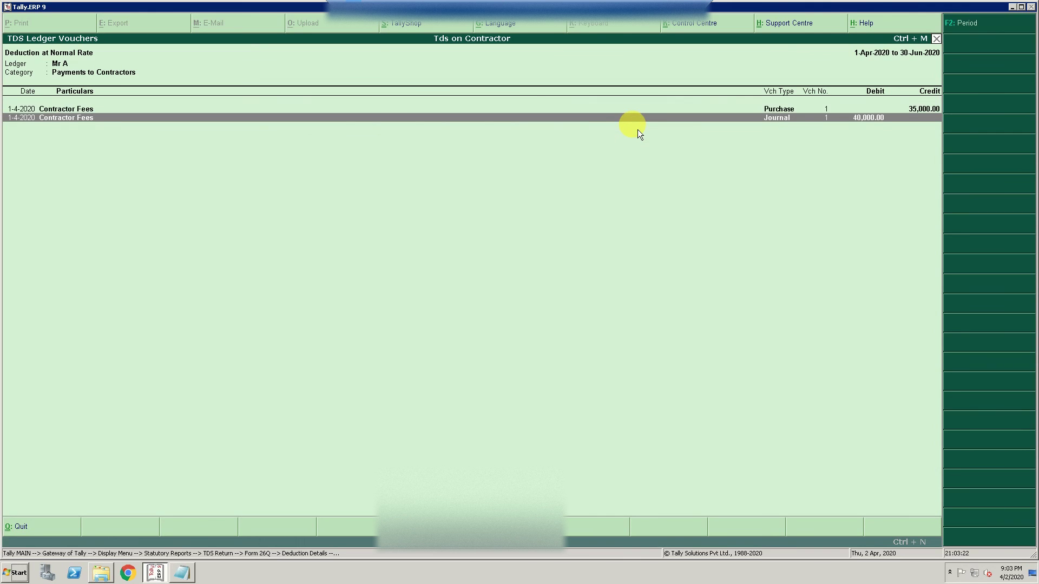
key(Up)
key(Escape)
key(Escape)
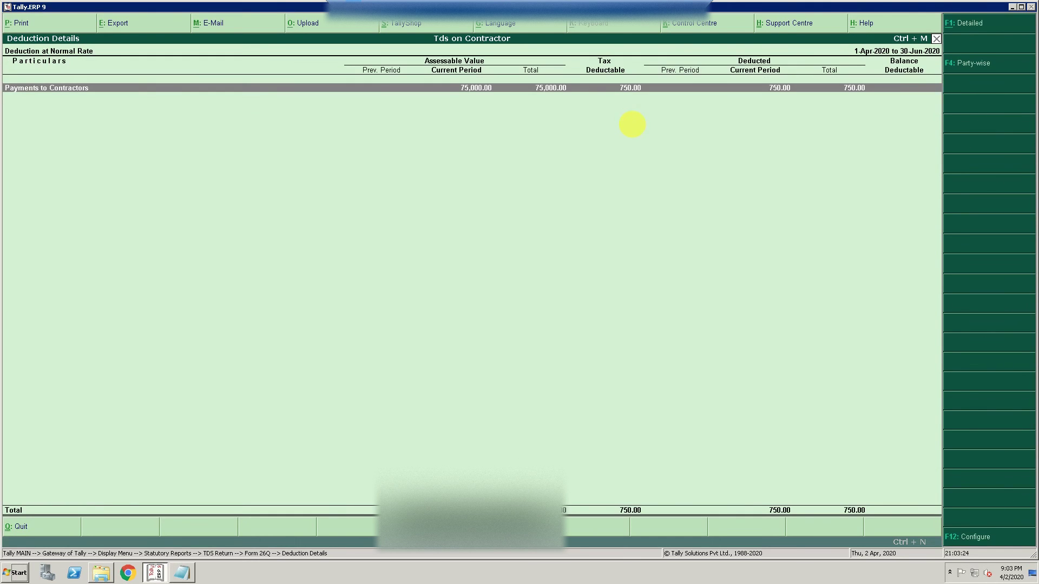
key(Escape)
key(Escape)
key(Escape)
key(Escape)
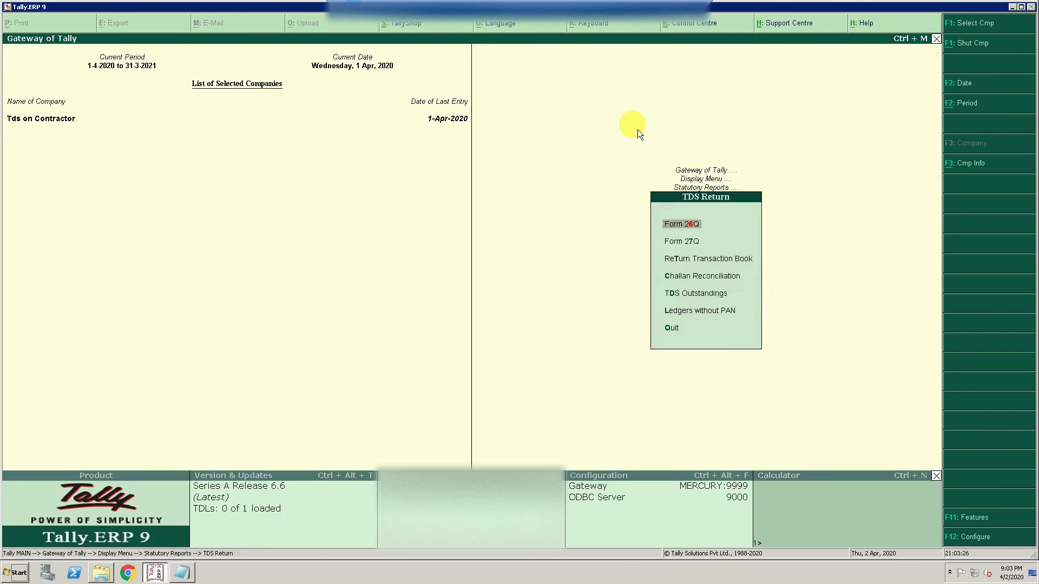
key(Escape)
key(Escape)
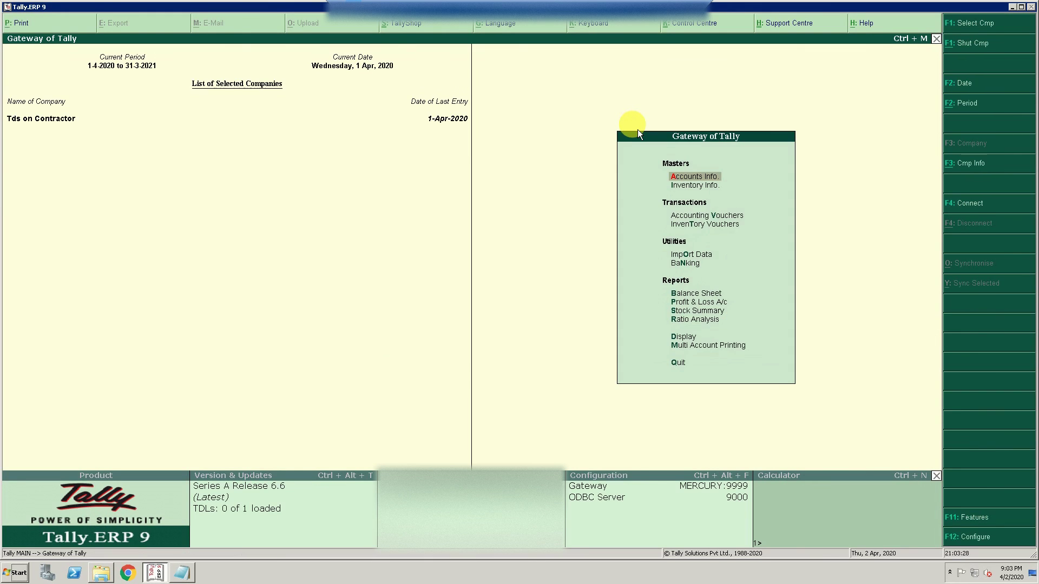